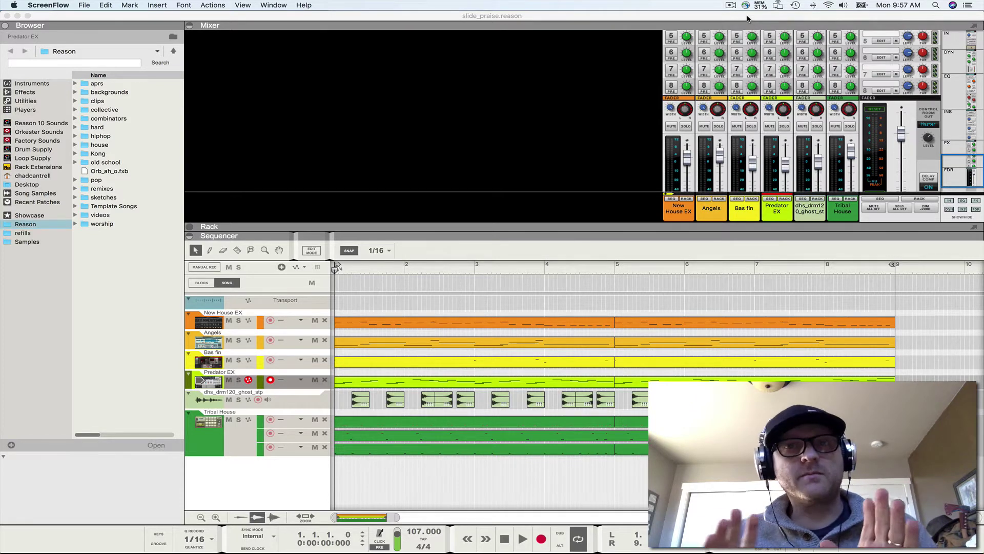
- Enlarge the mixer area and adjust the master section's control room level to about -5.17 dB
scroll(954, 164, down, 2)
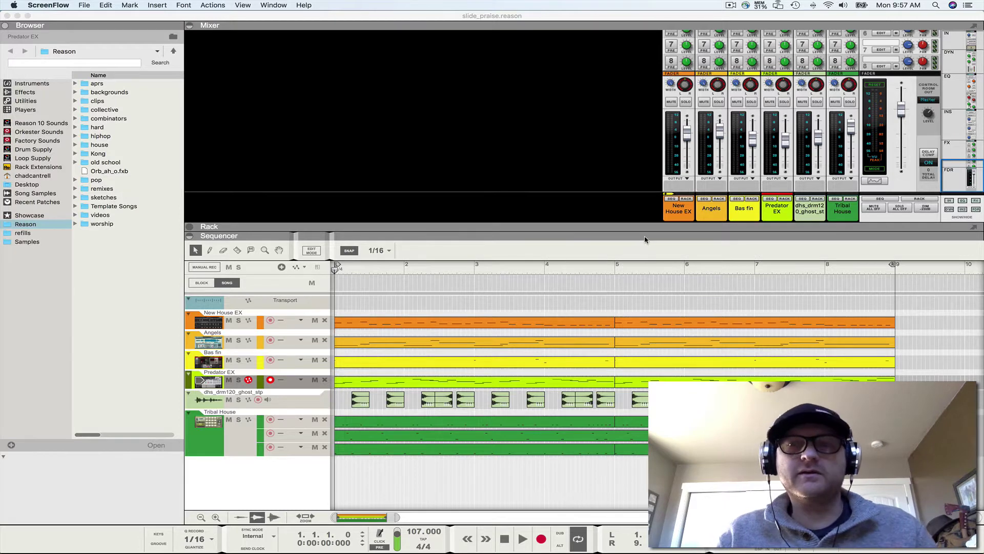
drag(645, 227, 645, 269)
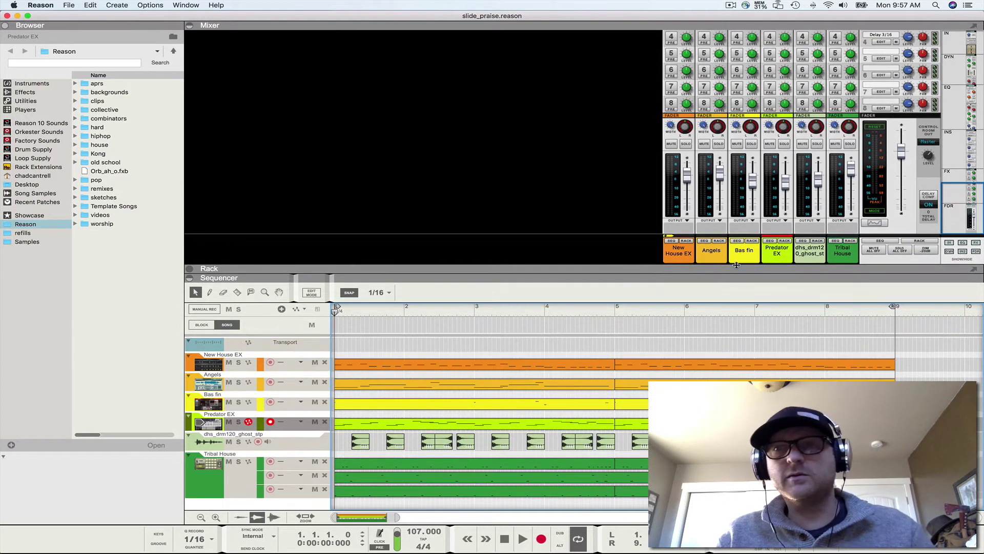
click(928, 159)
drag(929, 158, 929, 159)
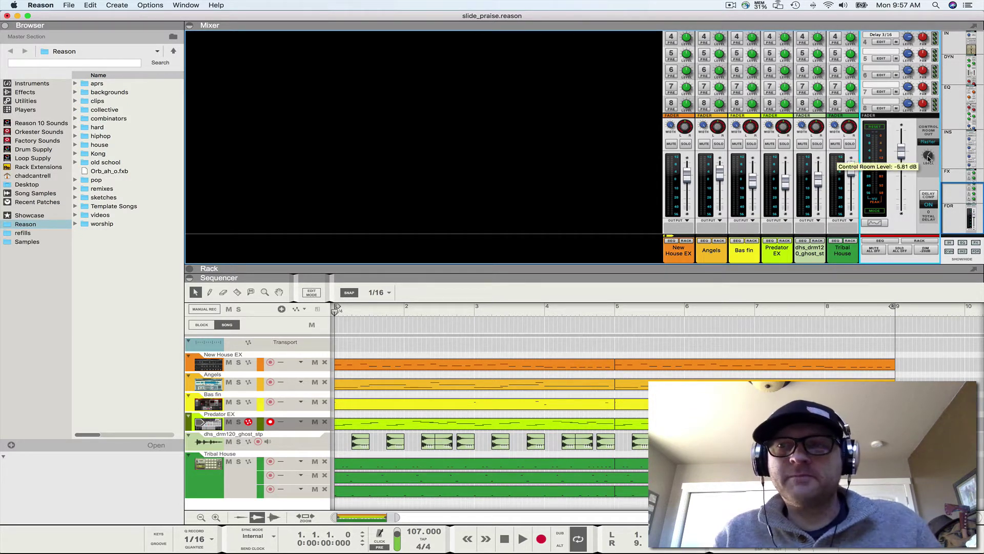
drag(929, 159, 926, 160)
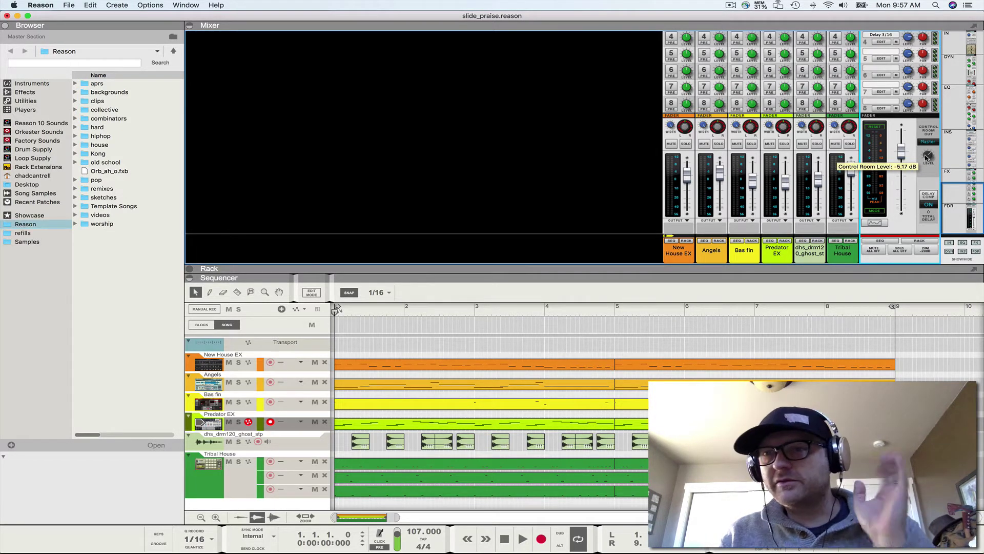
drag(926, 159, 925, 159)
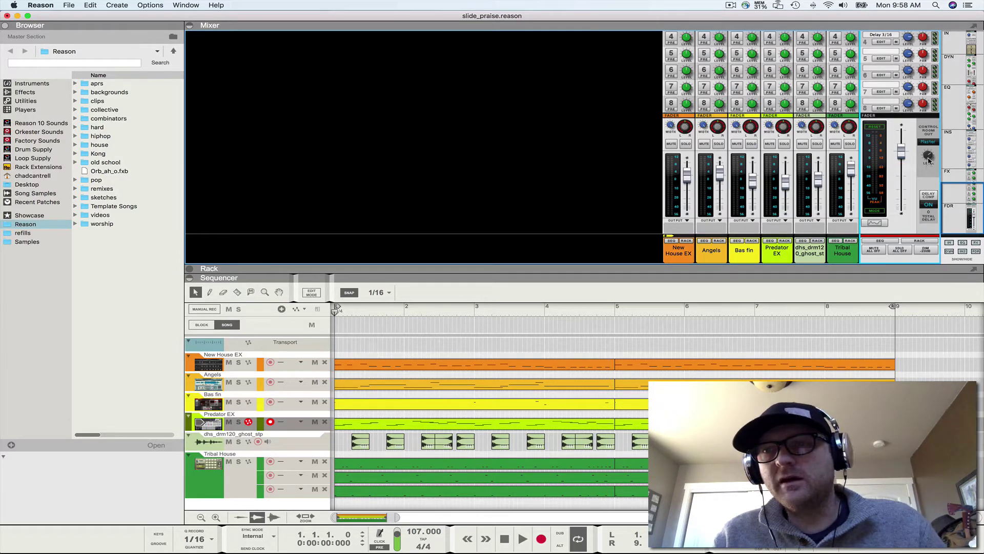
- Show the Master Section from behind in the rack and move its output cables from Control Room Out to Master Out
click(920, 241)
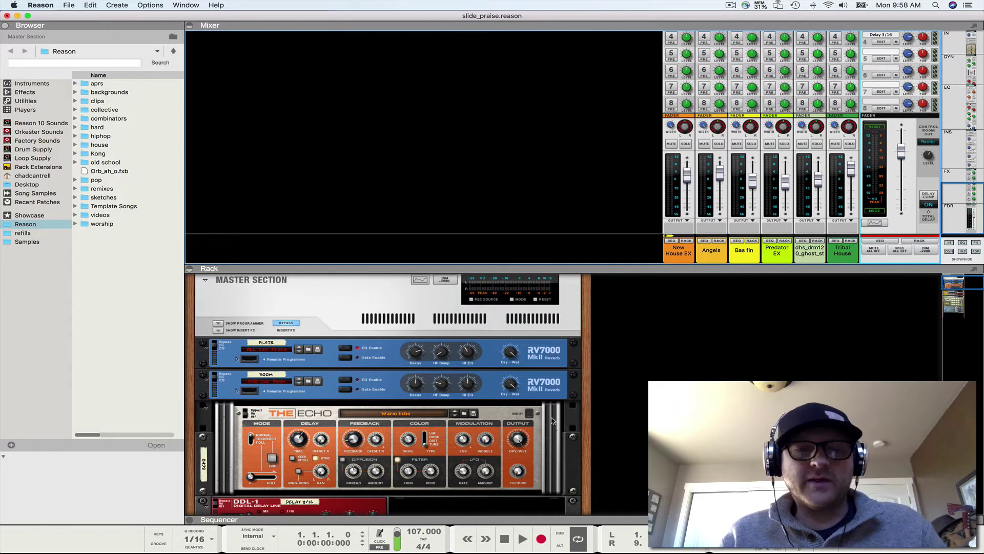
key(Tab)
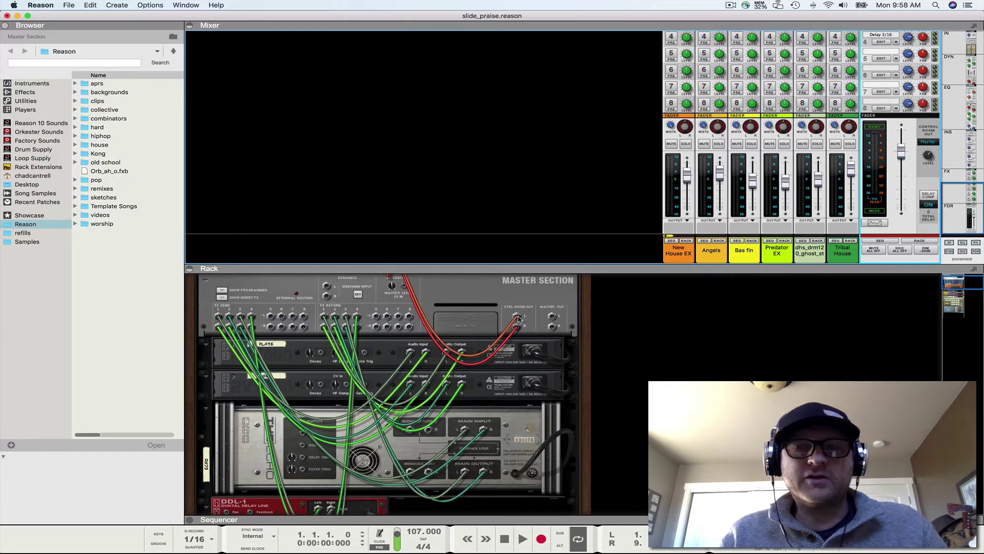
drag(518, 318, 553, 327)
scroll(447, 348, up, 2)
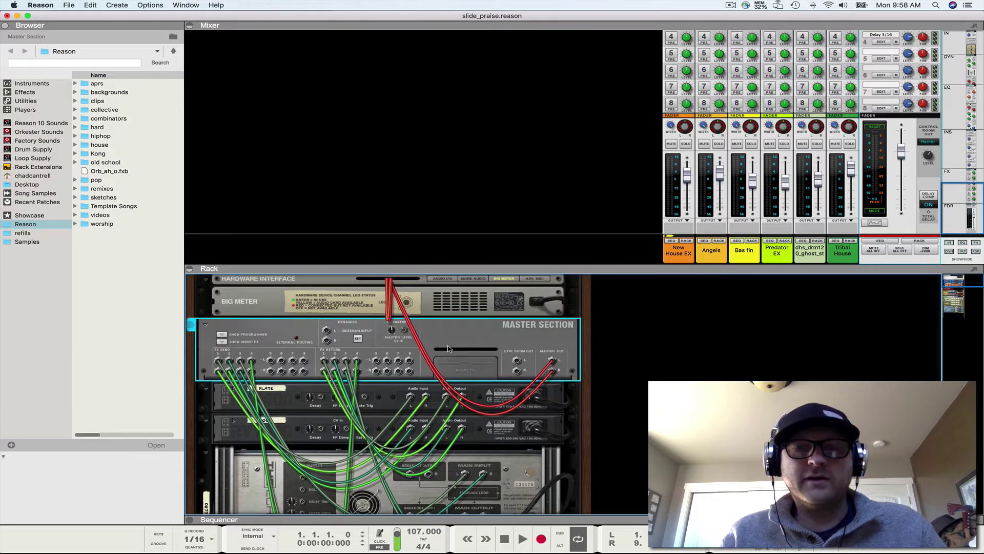
- Fold and unfold the Hardware Interface at the back of the rack and show its Audio I/O section
click(205, 279)
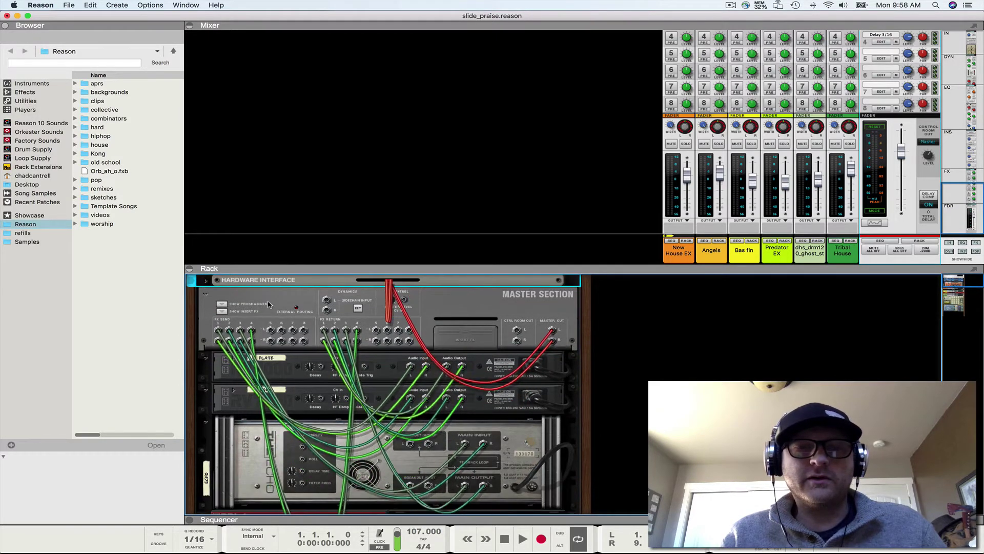
click(205, 279)
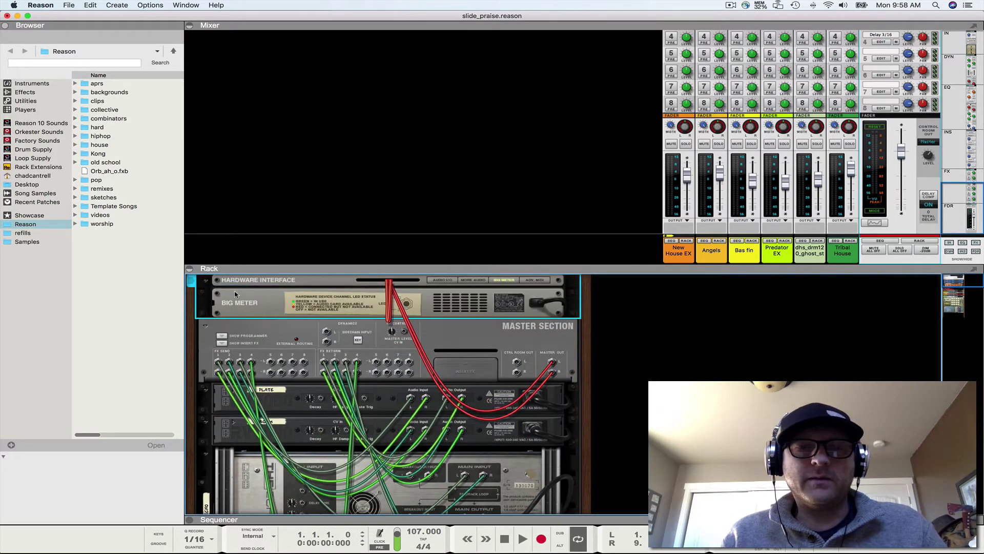
click(434, 280)
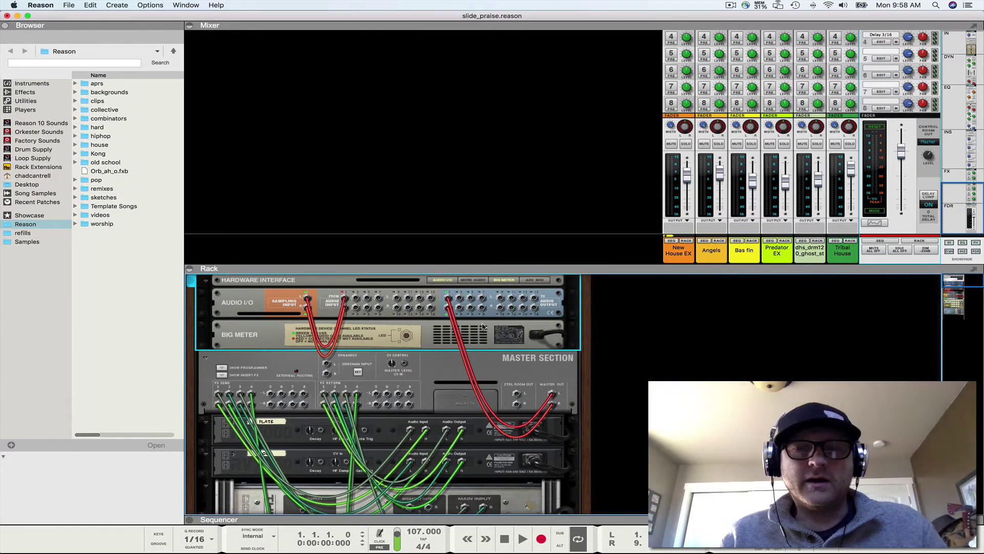
scroll(513, 308, down, 2)
scroll(542, 285, down, 1)
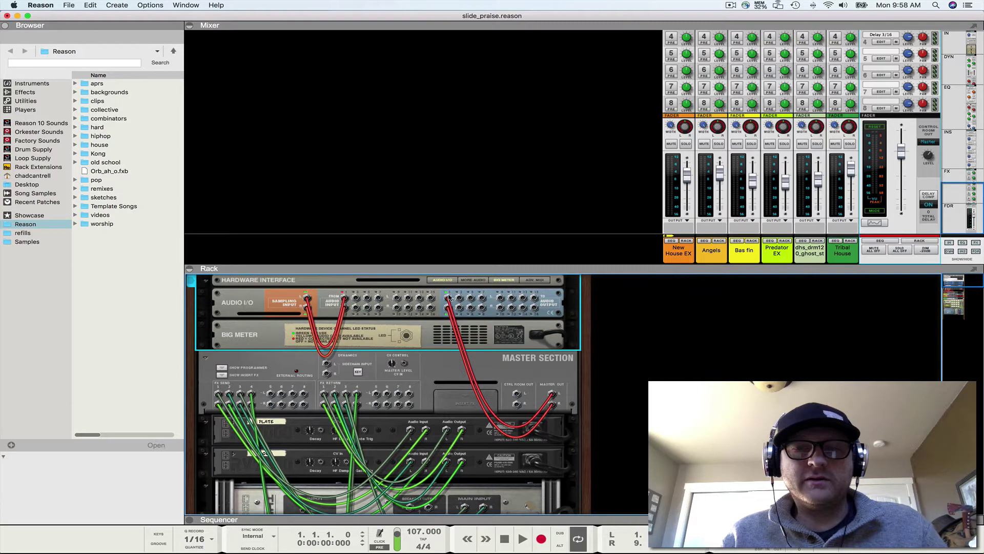
- Move the Master Section's output cables from Master Out back to Control Room Out and flip the rack to its front
mouse_move(553, 366)
mouse_down()
mouse_move(515, 410)
mouse_move(549, 400)
mouse_move(558, 376)
mouse_up()
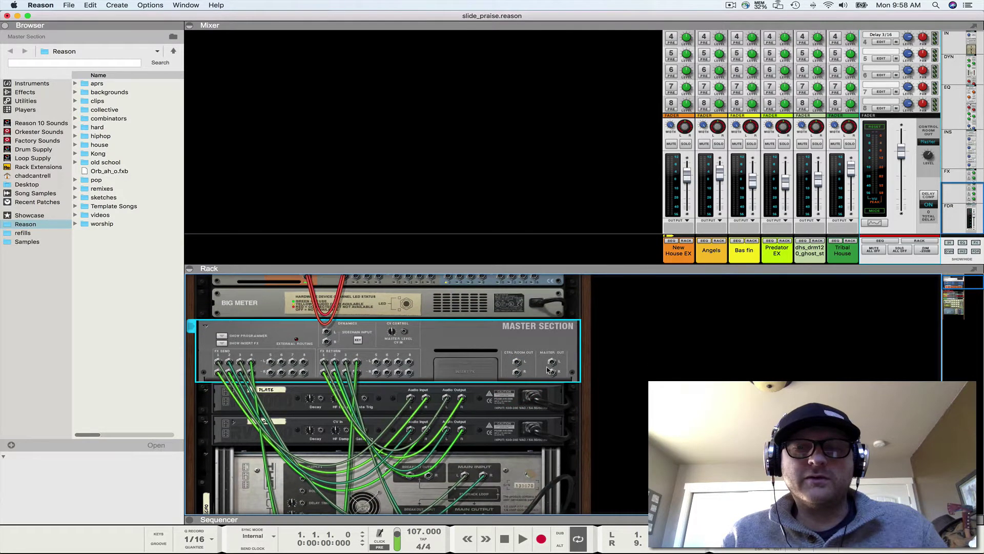
key(super+z)
drag(552, 363, 516, 371)
key(Tab)
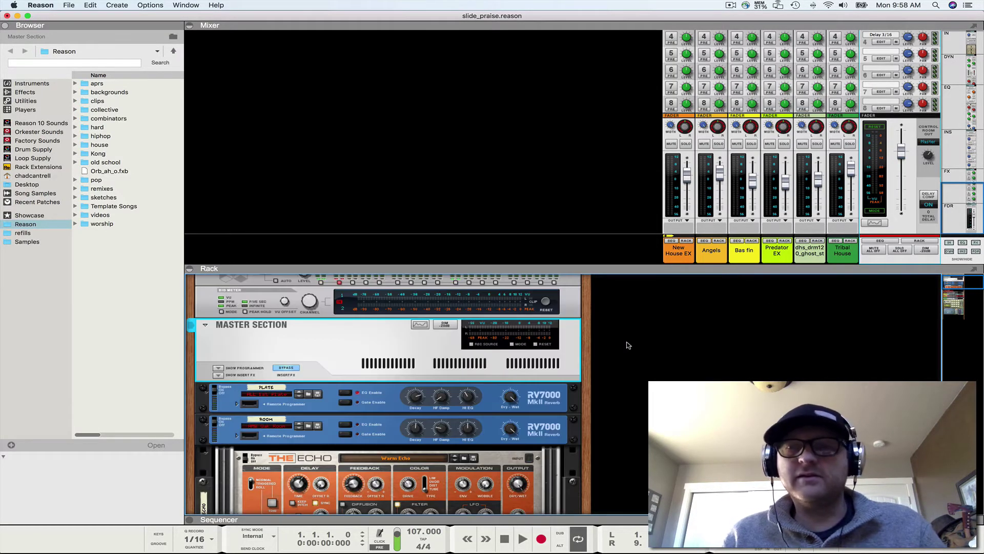
- Show the Tribal House channel's Kong device in the rack and enlarge the rack area over the mixer
scroll(594, 373, down, 3)
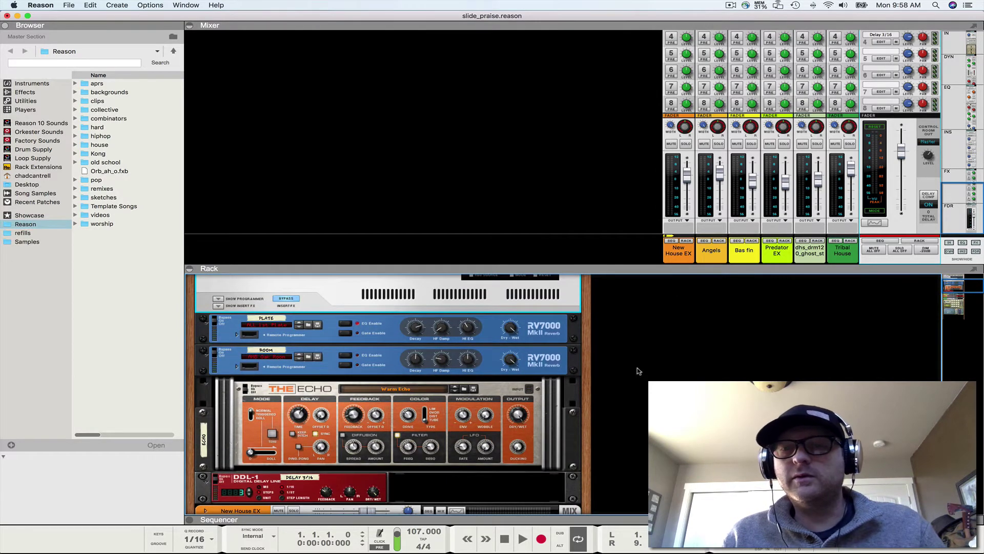
scroll(636, 371, down, 10)
scroll(635, 402, down, 1)
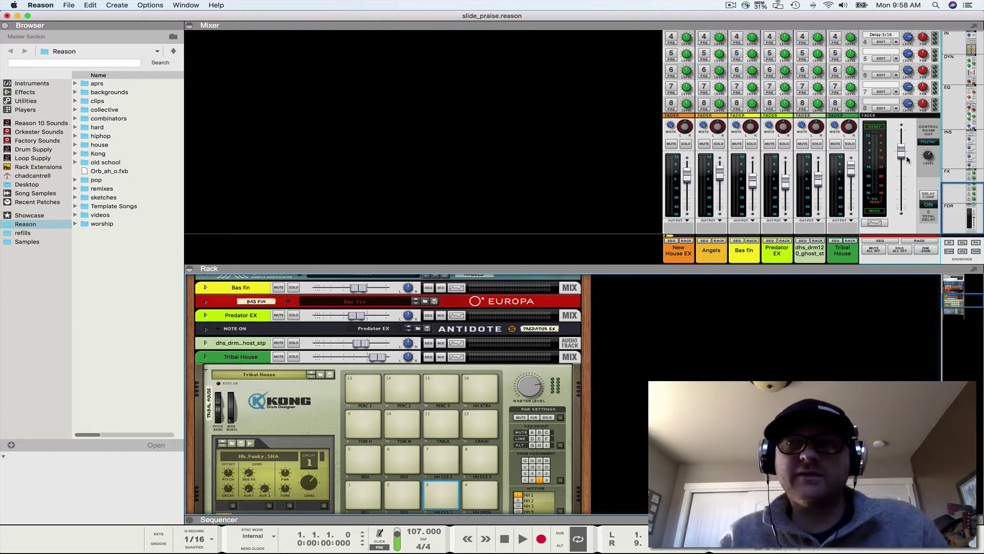
drag(636, 519, 619, 282)
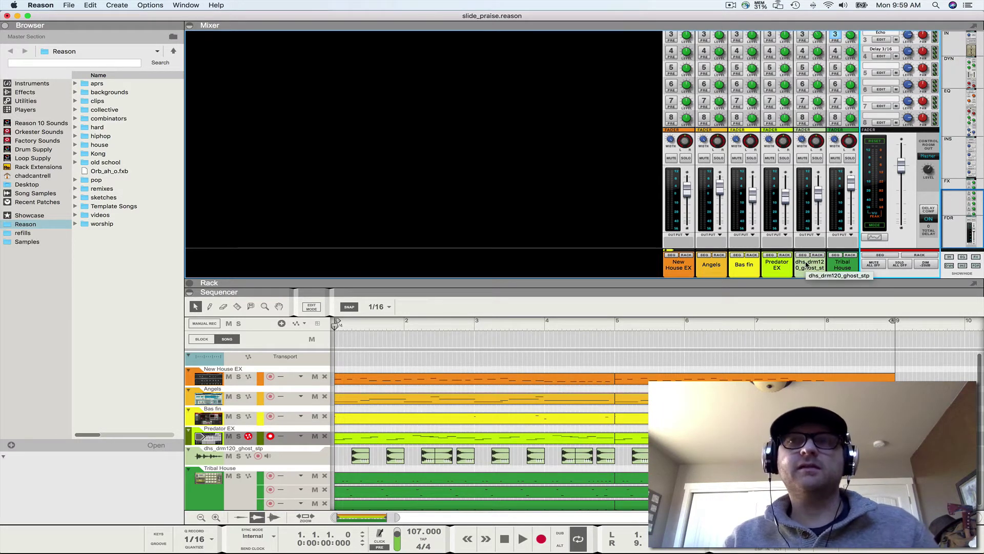
click(849, 256)
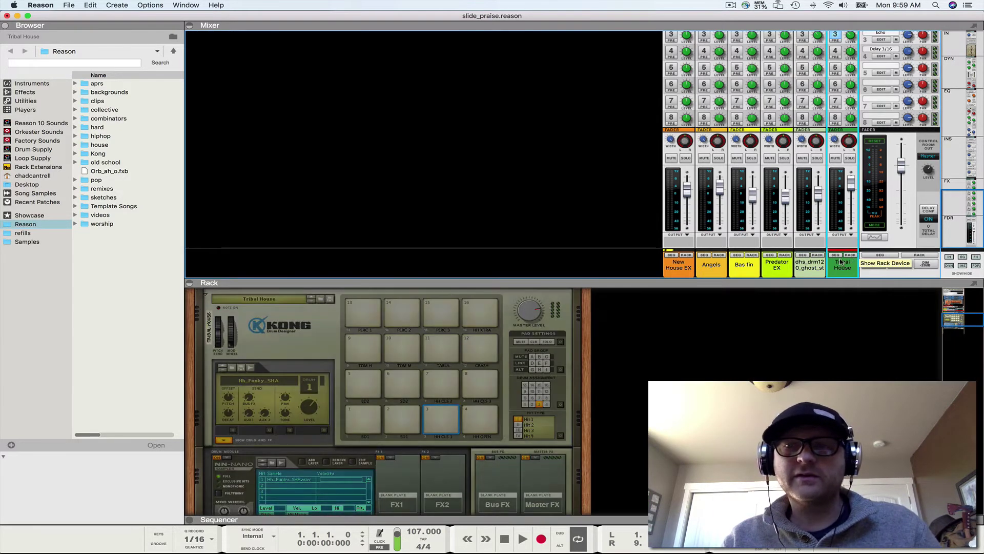
drag(586, 282, 587, 101)
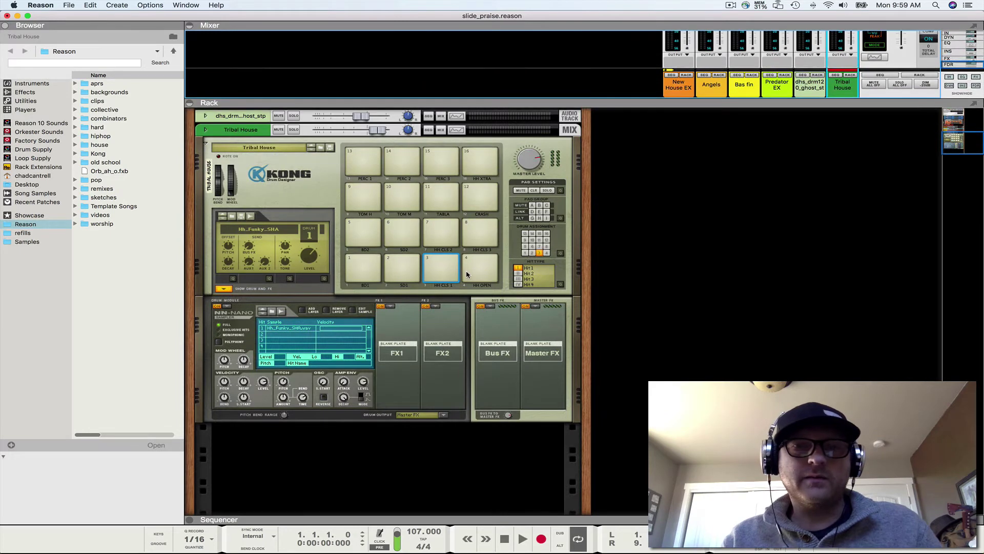
- Unfold the Tribal House mix channel with its insert FX area and list the Effects devices in the browser
scroll(205, 215, up, 4)
click(204, 212)
click(204, 212)
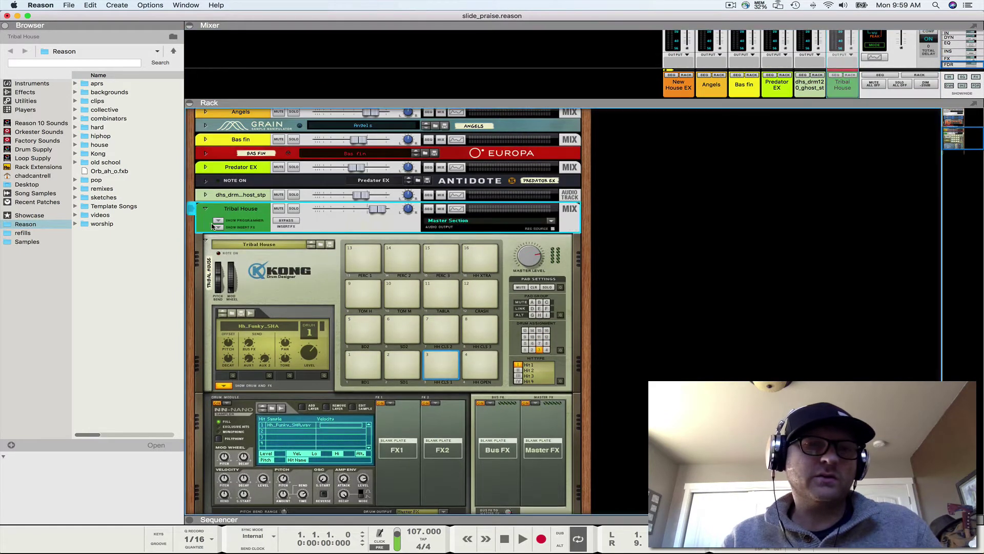
click(24, 92)
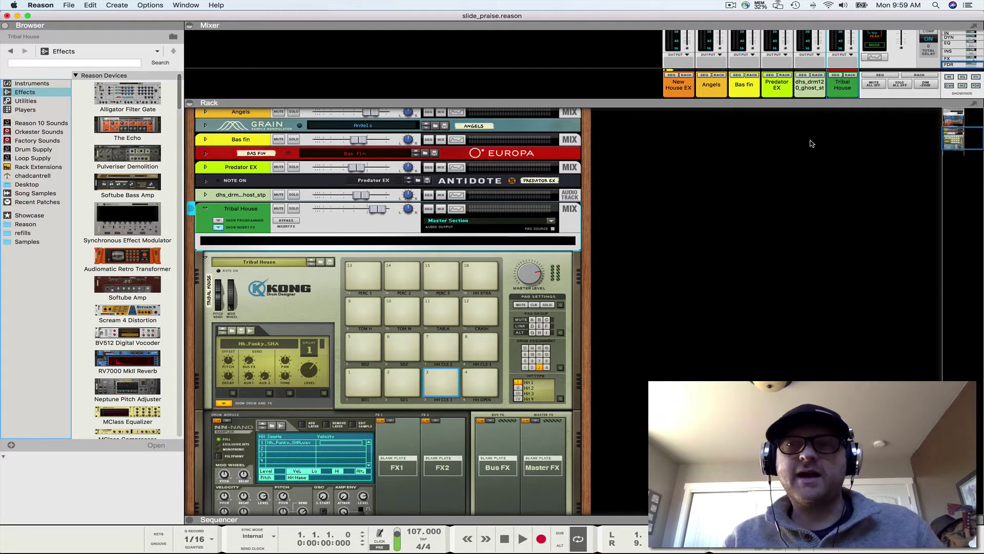
- Solo the Tribal House channel during playback, with the control room level at -3.33 dB, and stop the song
drag(817, 102, 813, 219)
key(space)
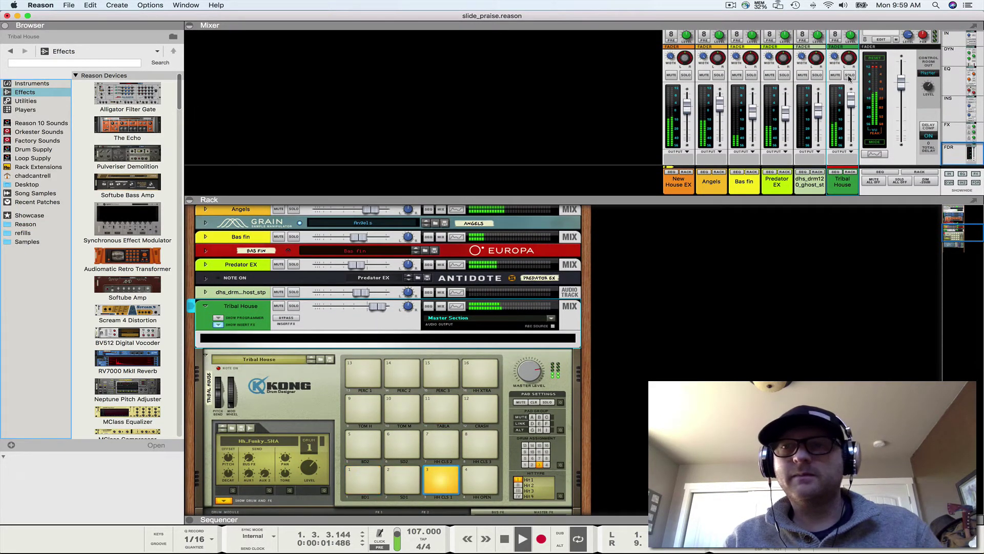
click(929, 87)
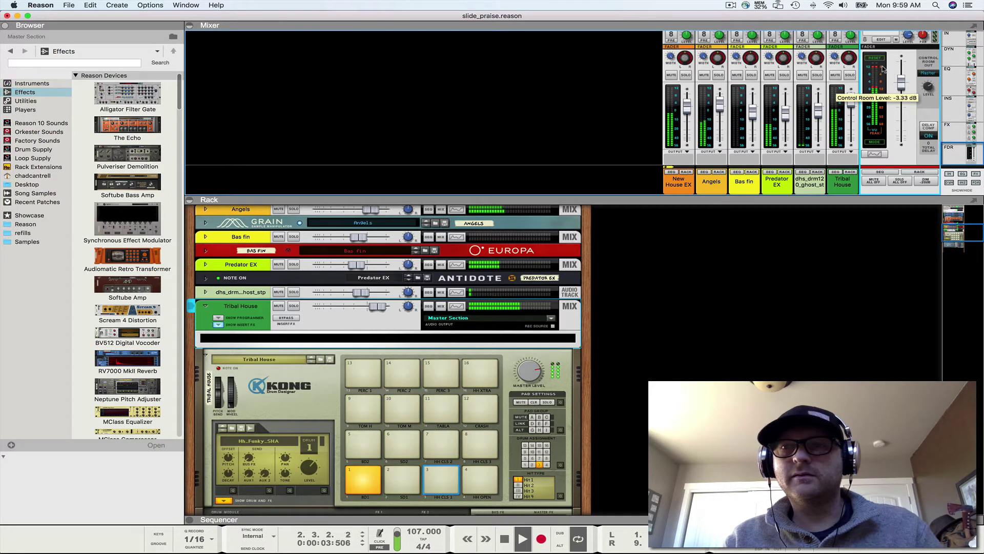
click(850, 75)
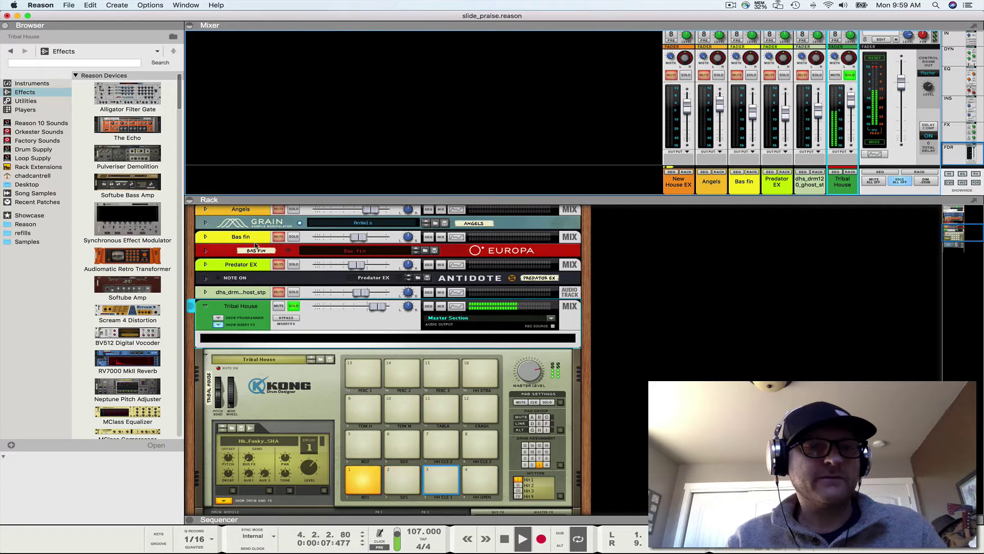
key(space)
- Add the Molot effect to Tribal House's insert FX area and open its editor window over the rack
scroll(129, 246, down, 5)
scroll(130, 246, down, 15)
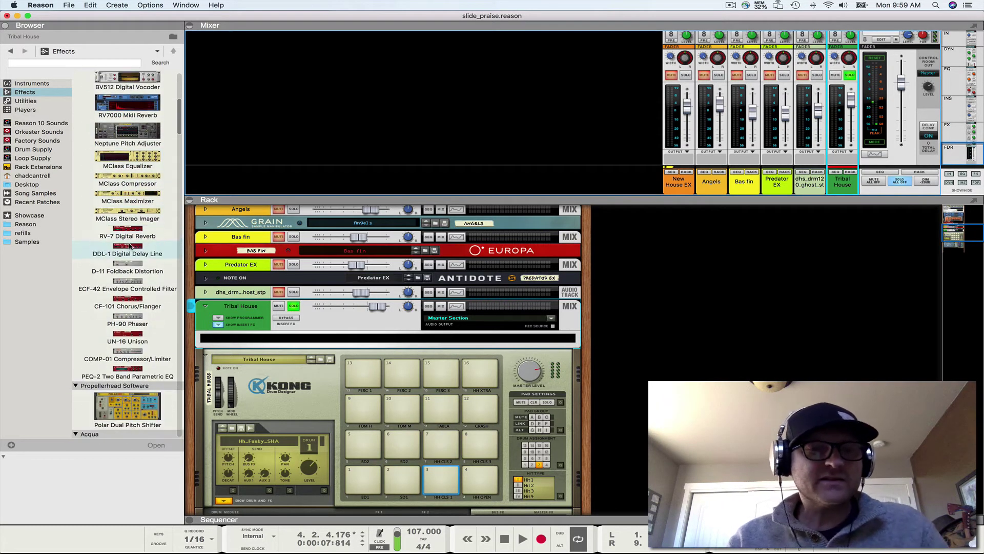
scroll(129, 246, down, 15)
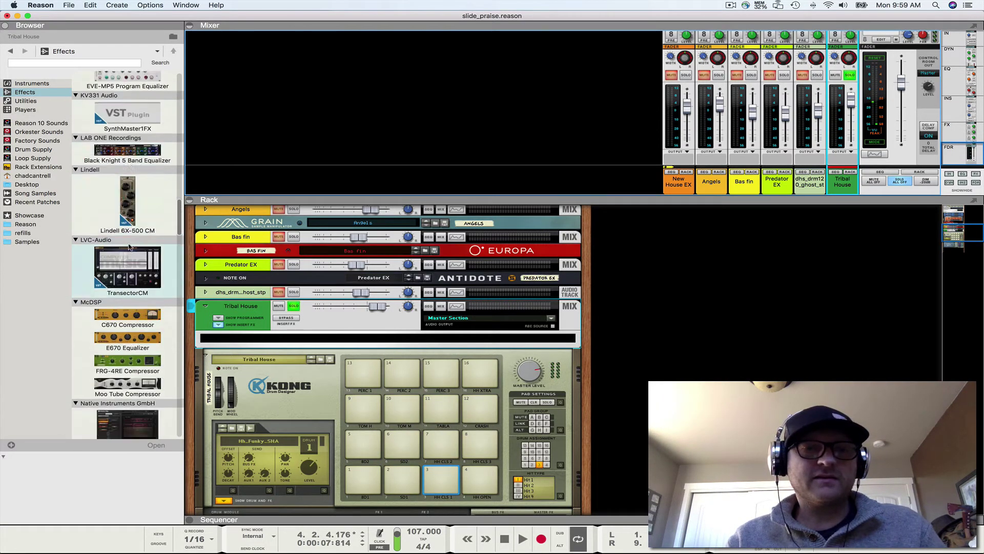
scroll(130, 246, down, 15)
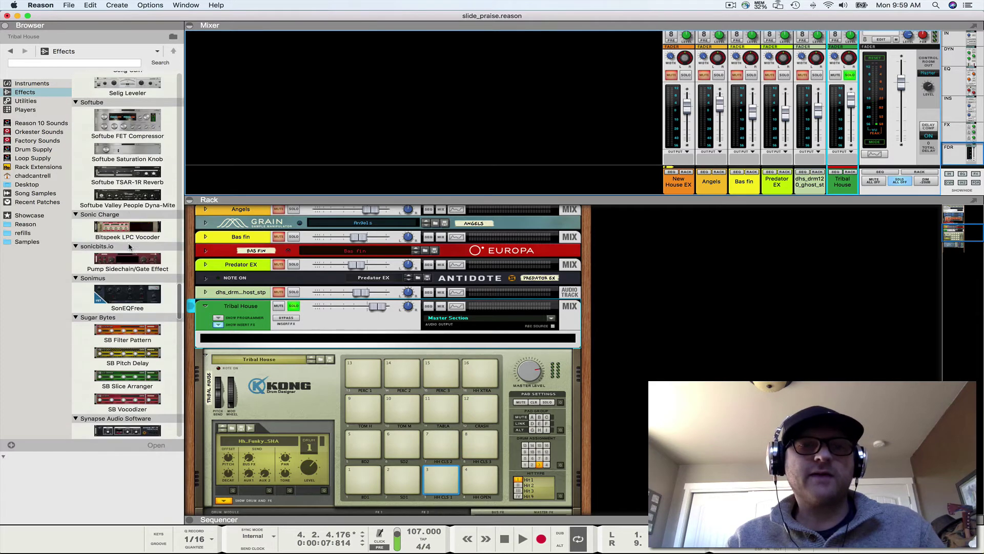
scroll(130, 247, down, 2)
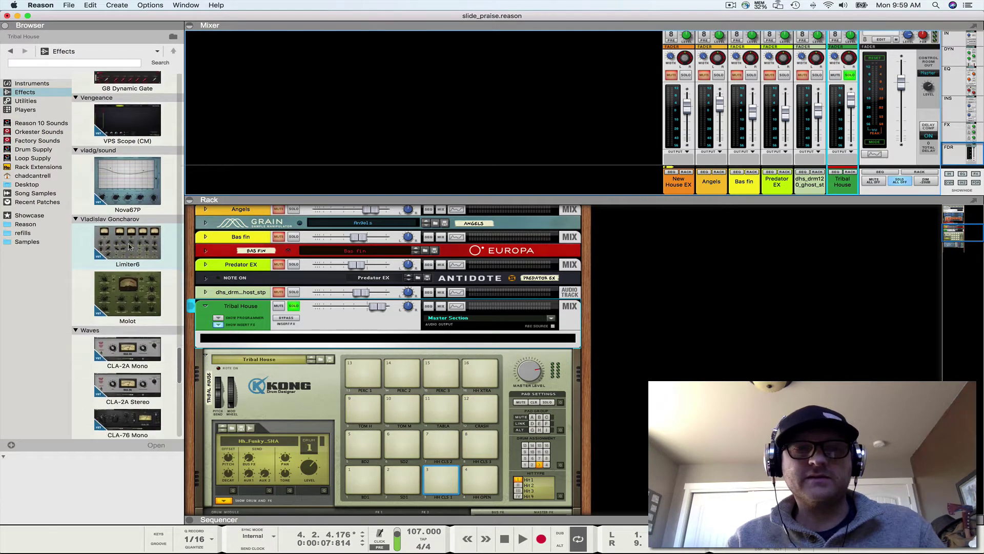
drag(128, 276, 318, 342)
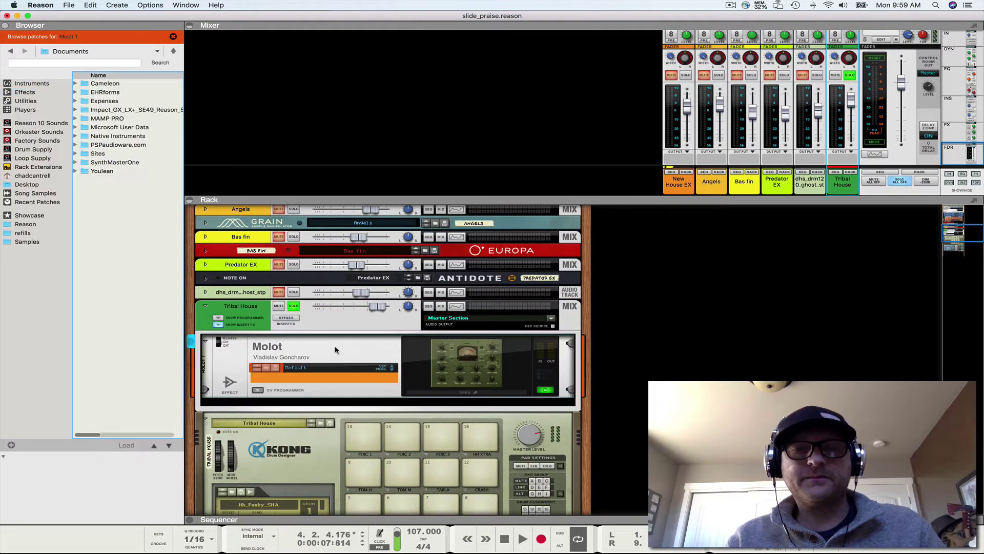
click(475, 365)
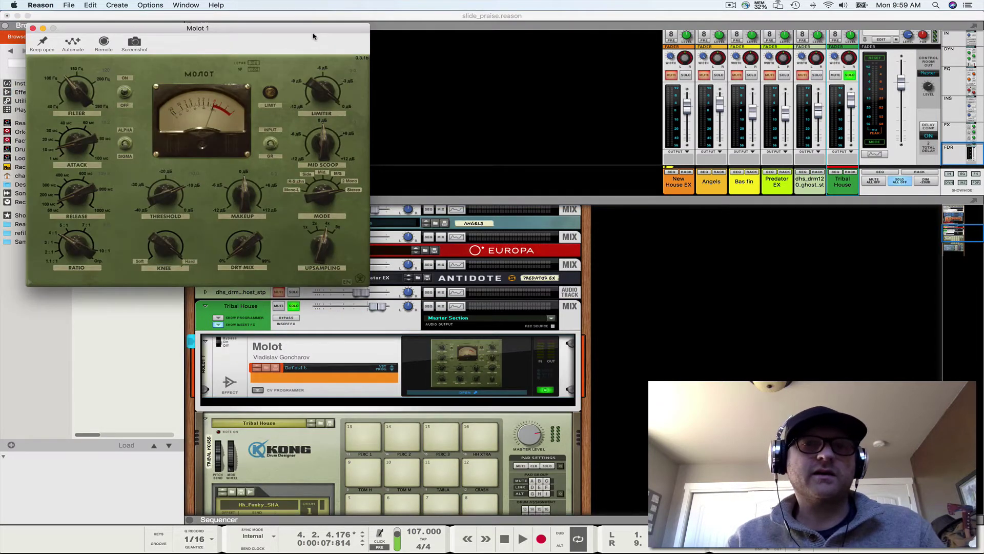
drag(313, 35, 376, 132)
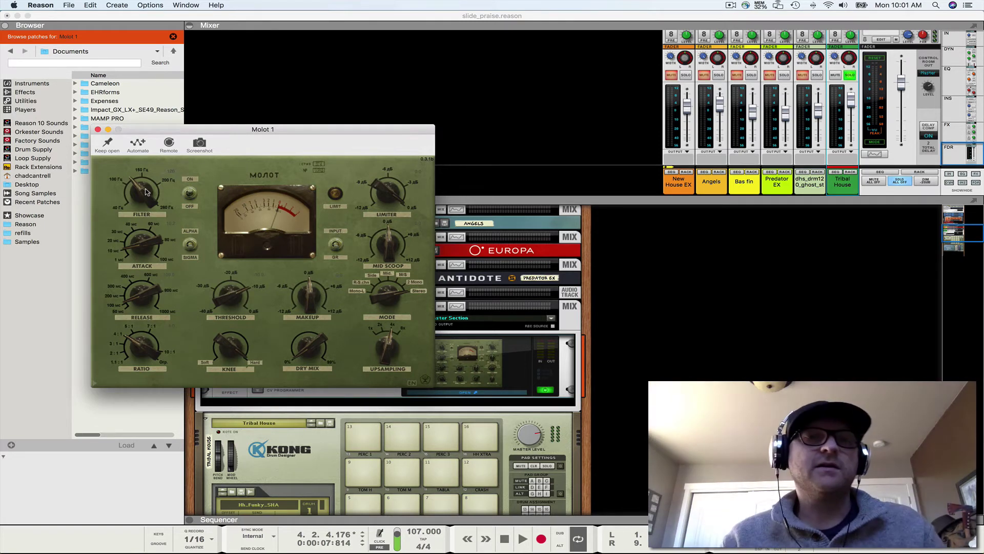
- Raise Molot's filter frequency and adjust its threshold and makeup gain while the soloed Tribal House drums play
drag(142, 196, 142, 182)
key(space)
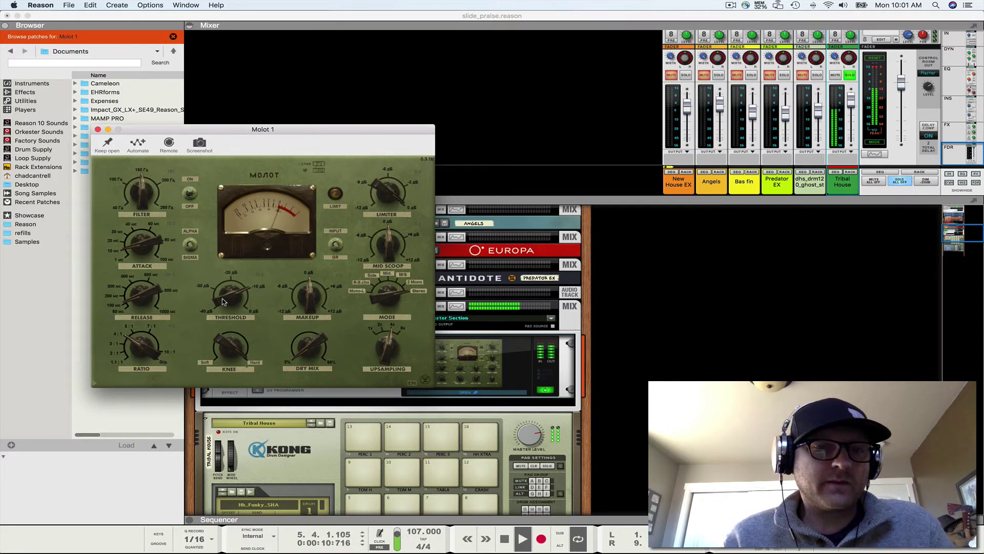
drag(230, 294, 230, 298)
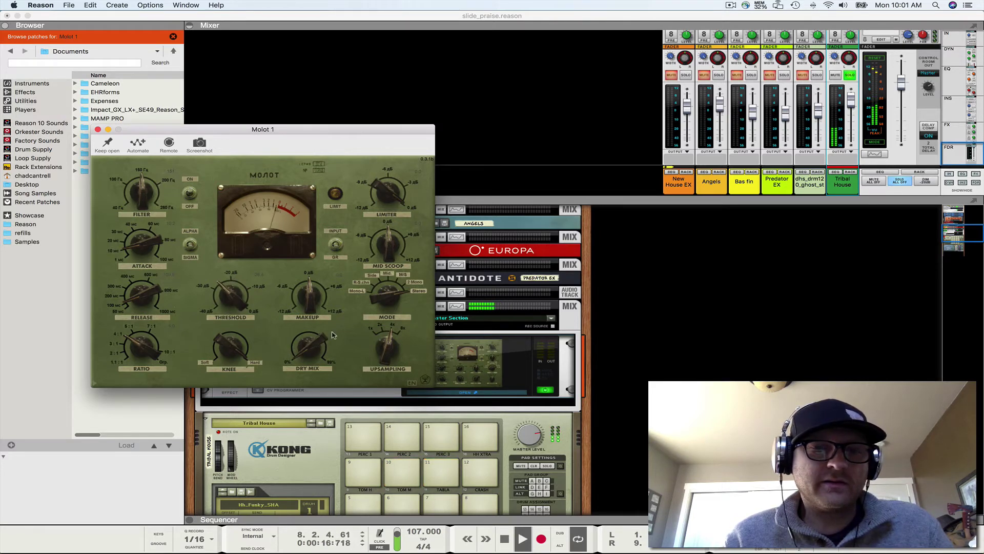
drag(384, 219, 385, 218)
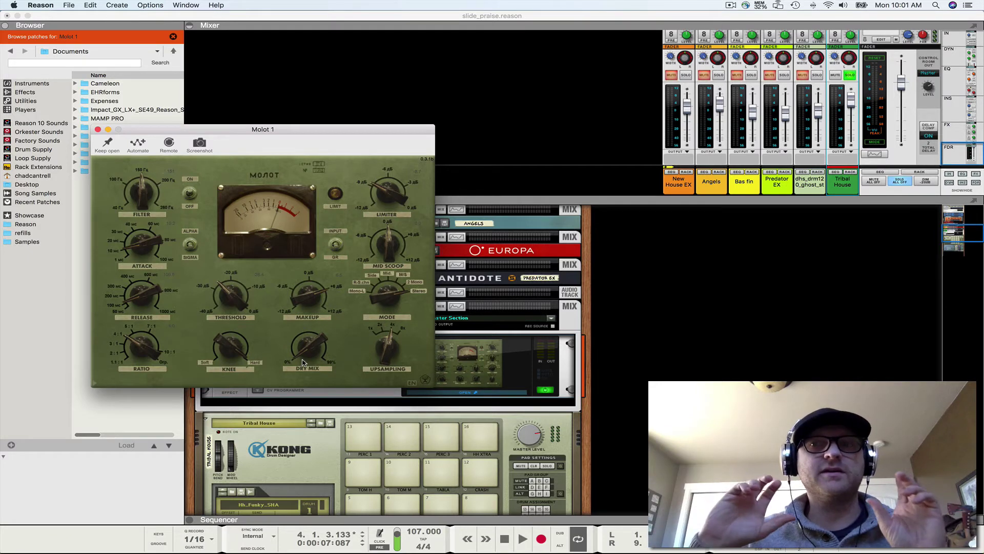
- Increase Molot's dry mix during playback to blend in uncompressed drums, and close its editor window
key(space)
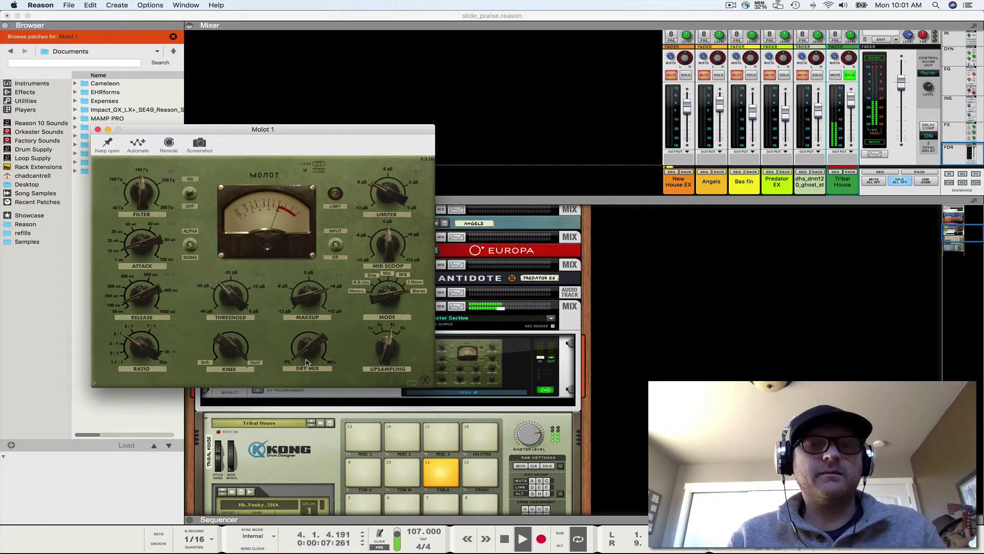
drag(302, 356, 304, 342)
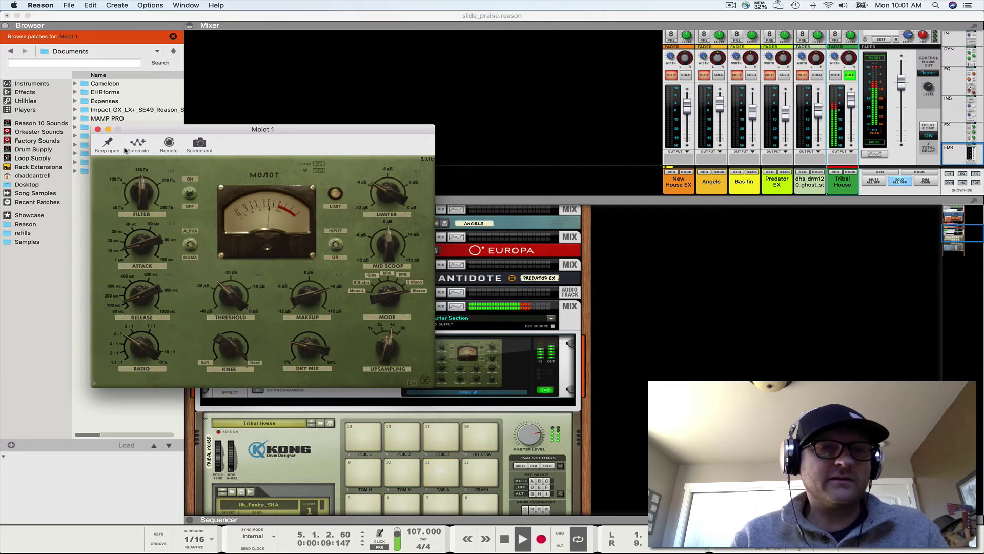
click(98, 129)
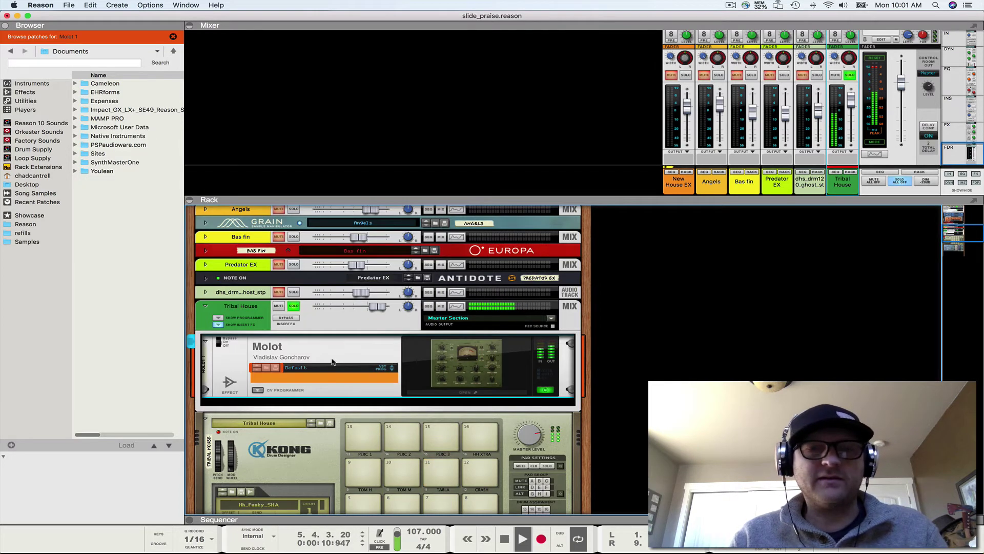
- Switch Molot between bypassed and enabled during playback to compare the Tribal House drums with and without compression
click(219, 342)
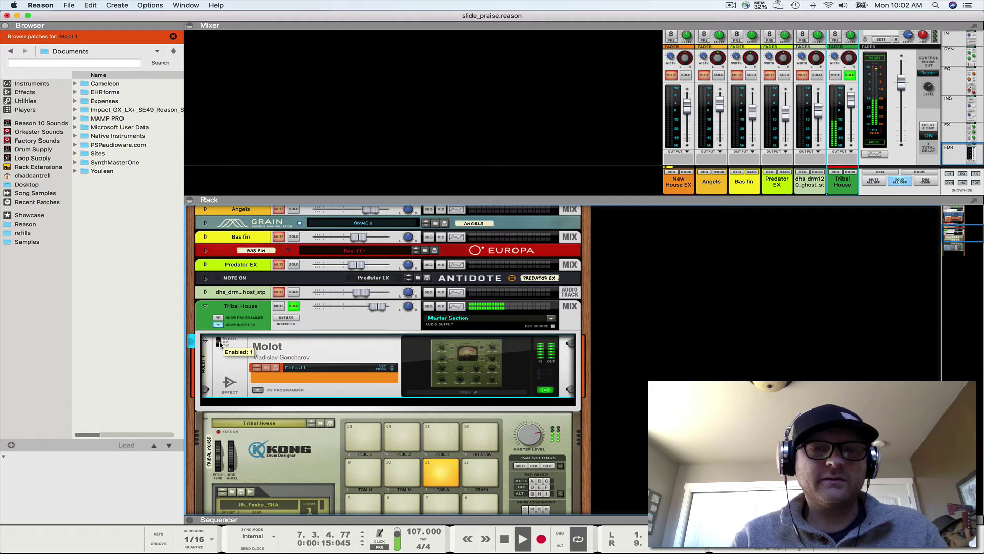
click(219, 342)
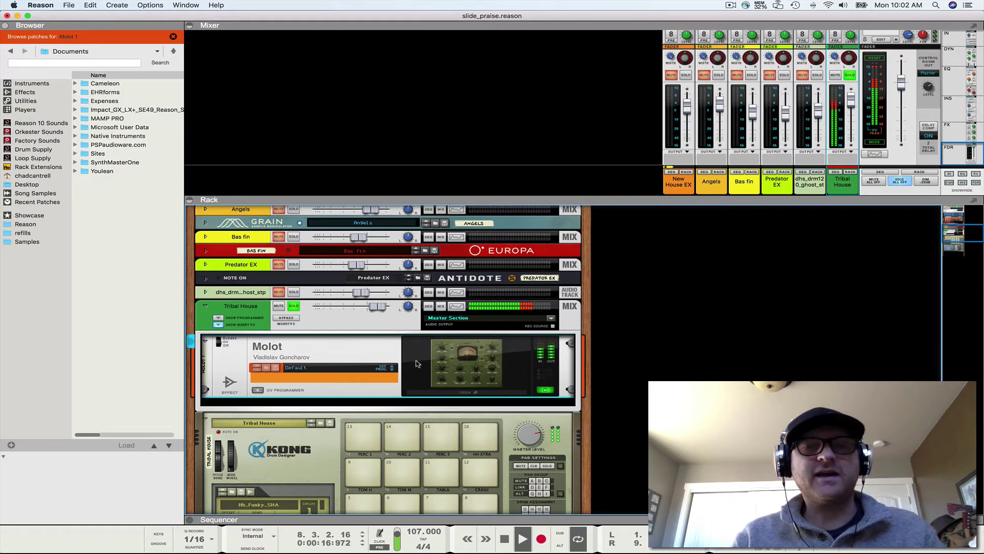
click(219, 341)
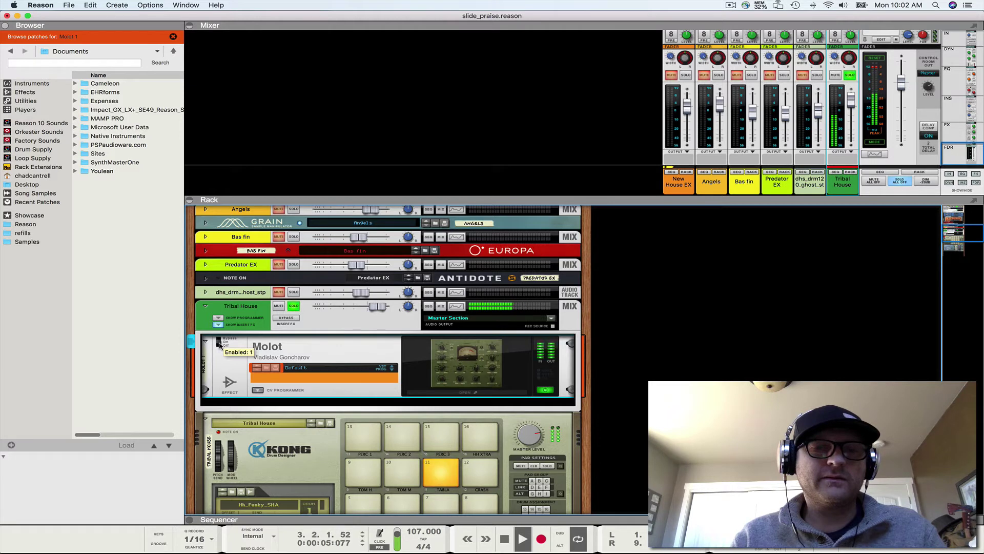
click(220, 342)
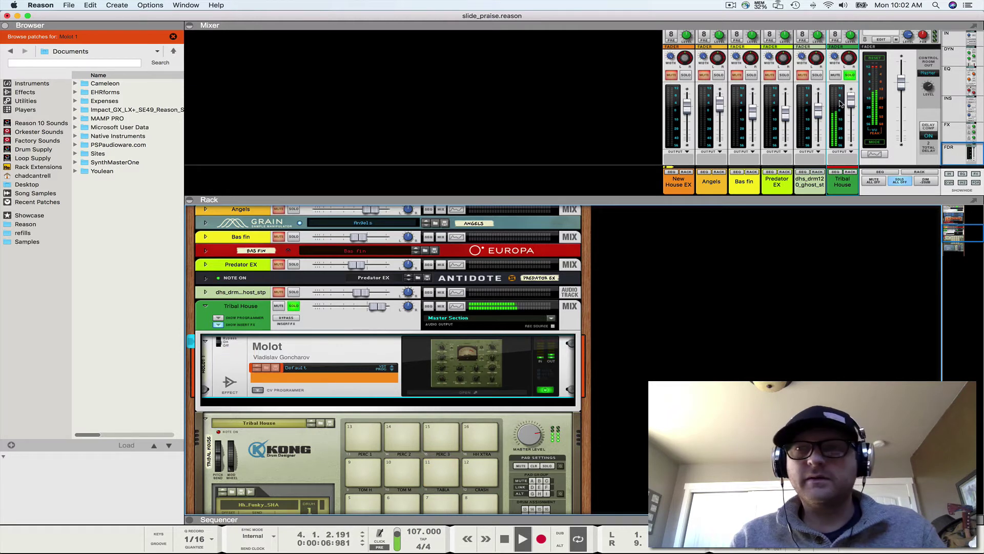
click(221, 344)
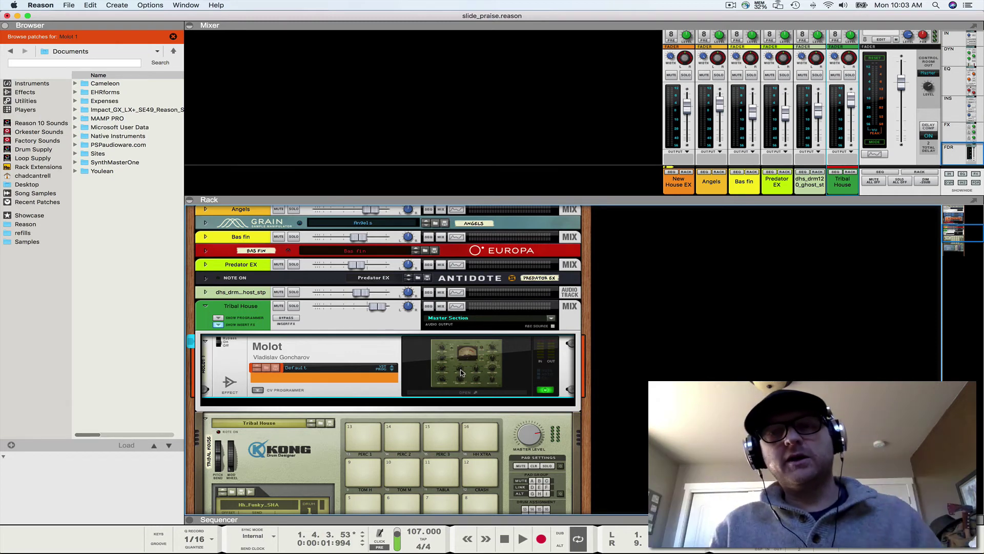
- Show the Master Section in the rack and unfold its insert FX area and programmer
click(919, 173)
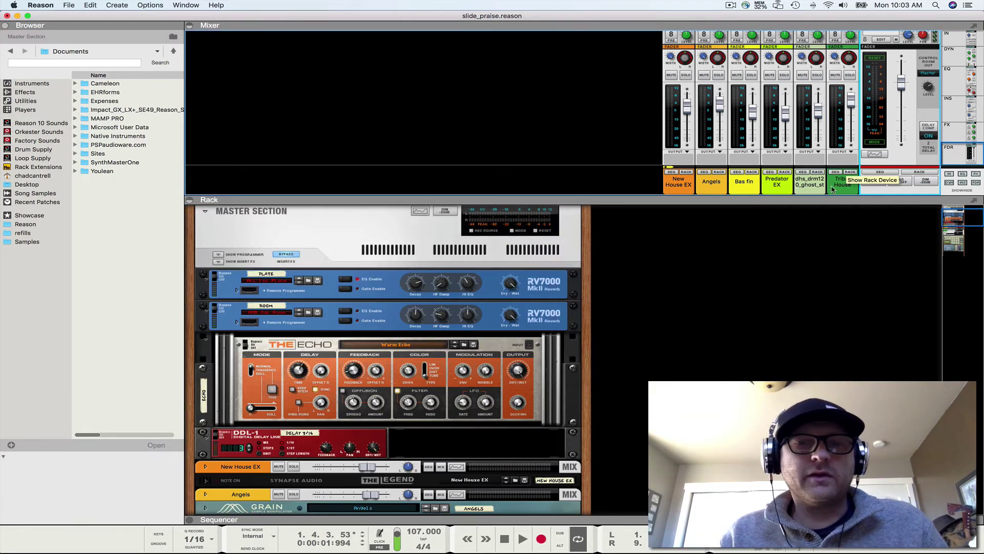
click(218, 262)
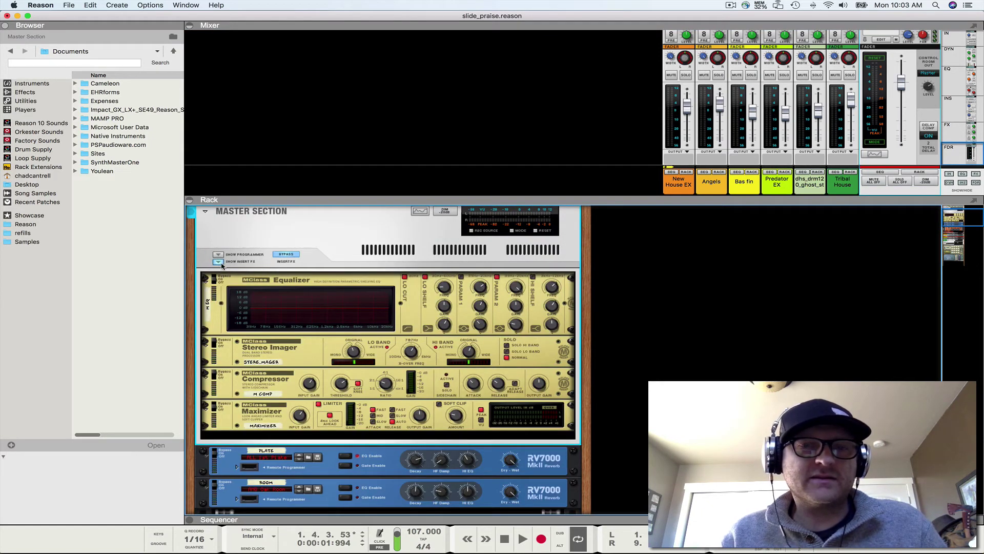
click(218, 254)
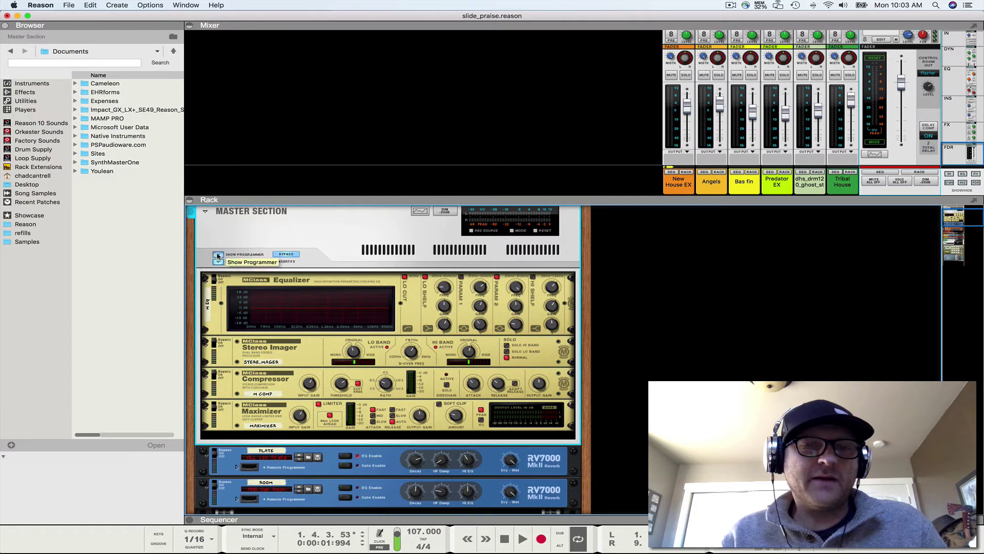
- Load the patch "Mix - default master.cmb" from the Reason location's combinators folder into the master insert FX
click(310, 284)
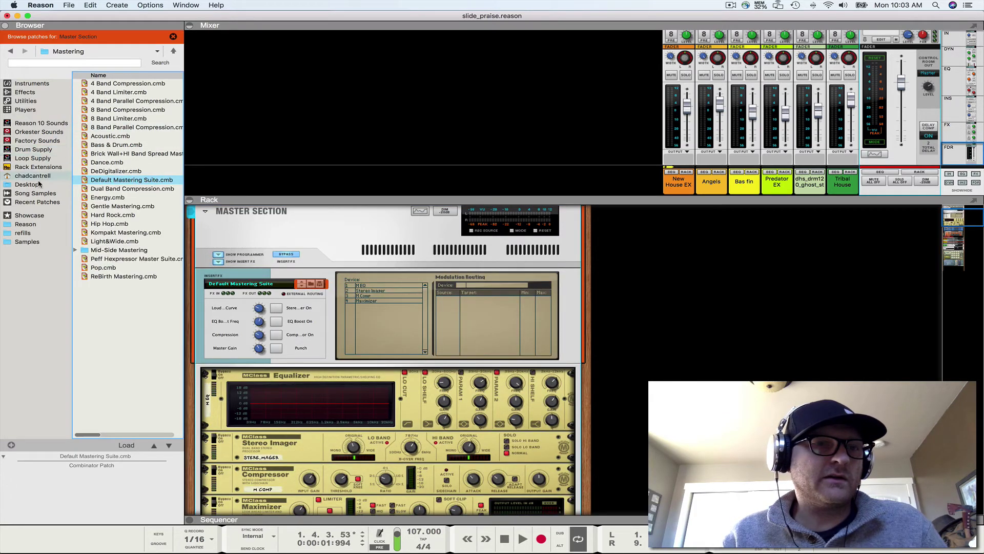
click(27, 241)
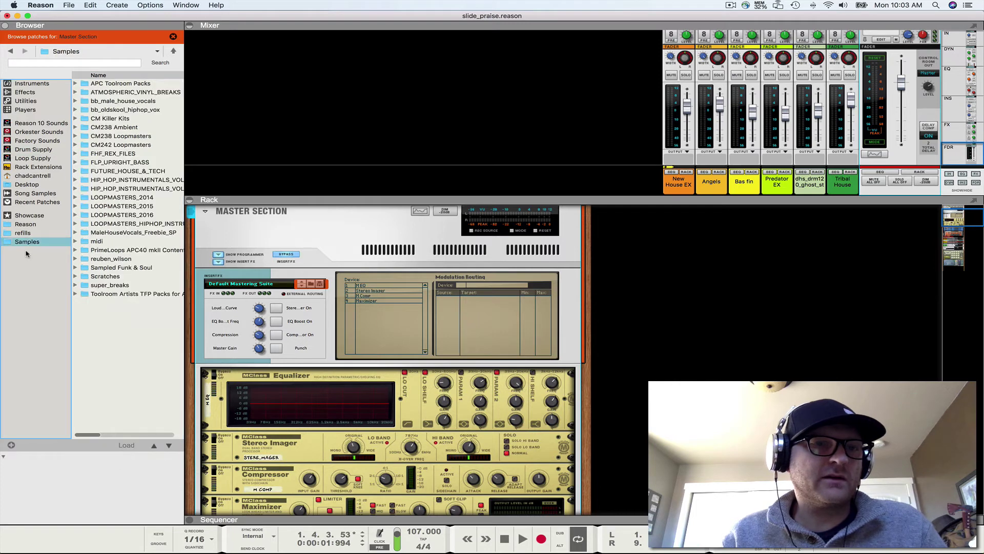
click(25, 224)
click(105, 117)
double_click(104, 118)
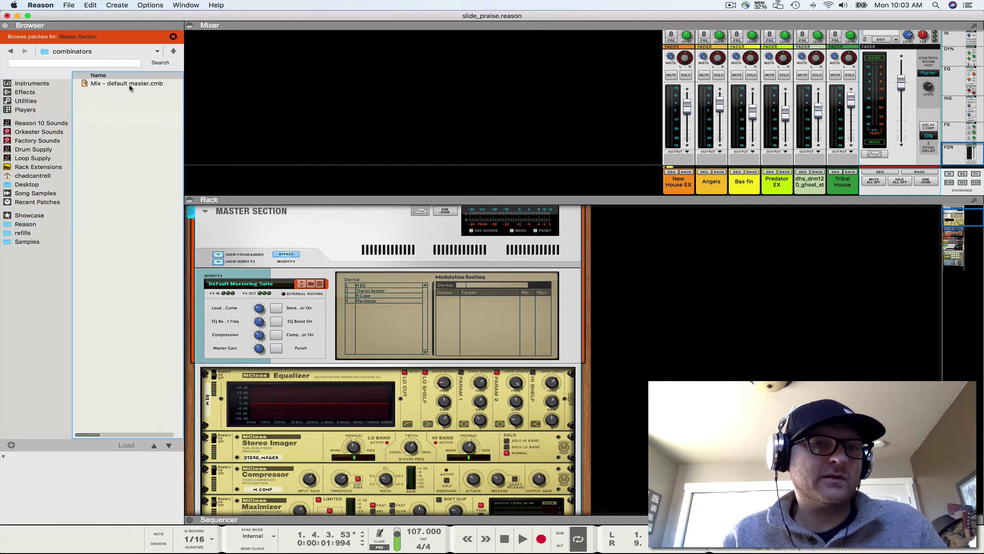
click(130, 83)
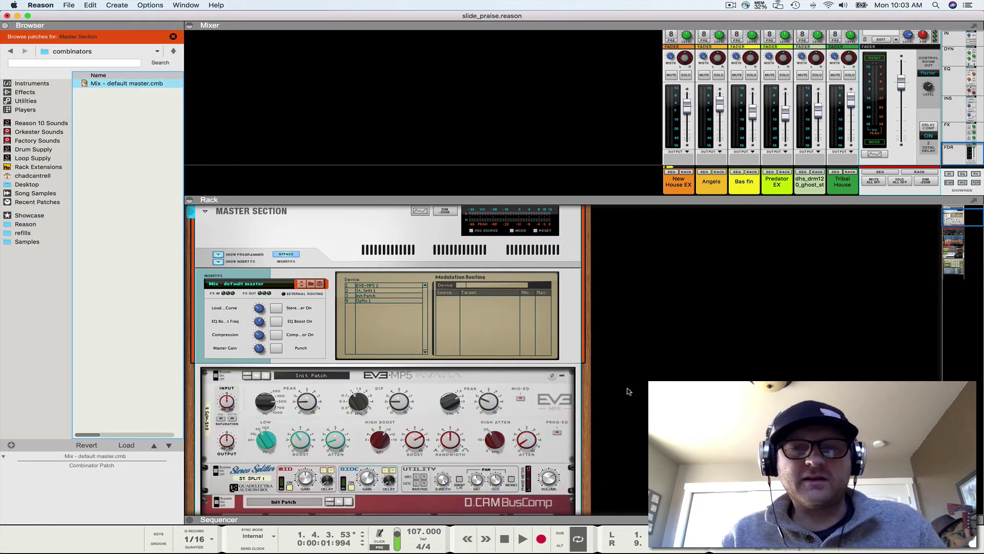
- Enlarge the rack area over the mixer and bring the master insert chain, from the EVE-MP5 to the Ozone Maximizer, into view
scroll(623, 391, down, 10)
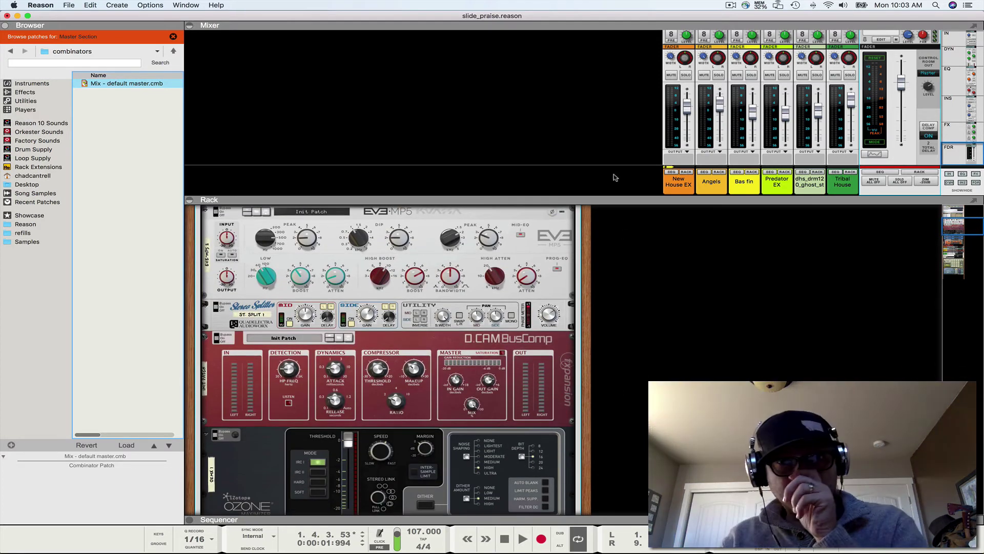
drag(603, 199, 601, 149)
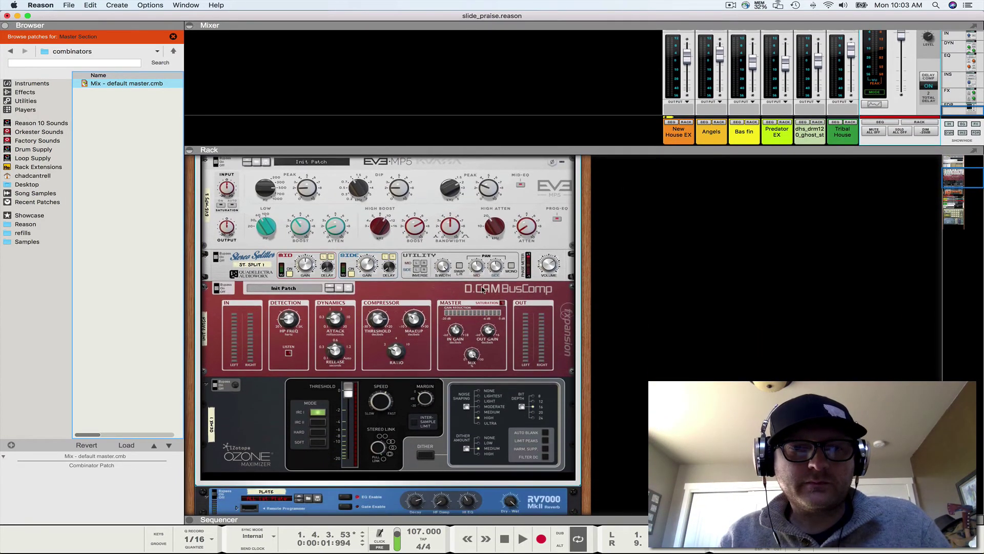
scroll(481, 291, up, 2)
scroll(482, 290, down, 1)
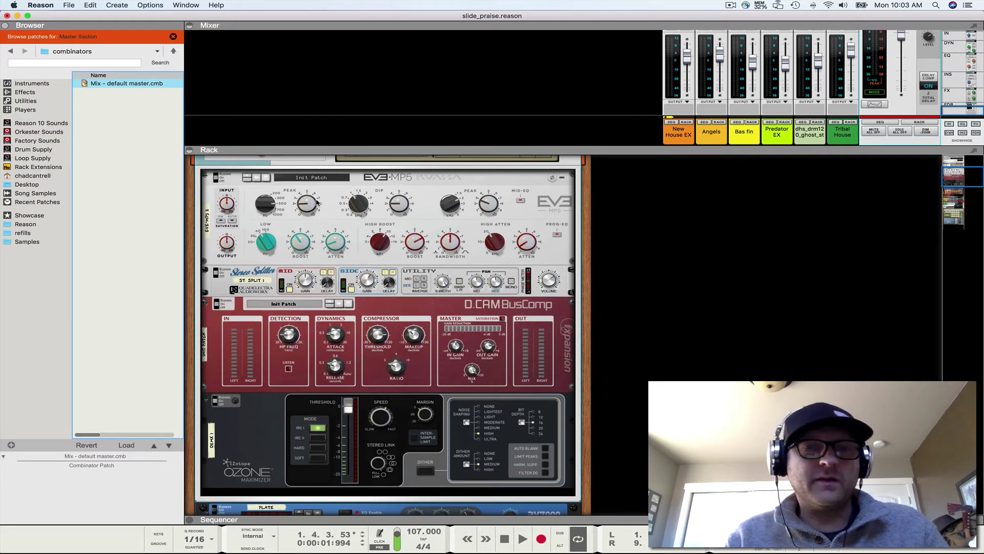
- Play the song and take the master section's insert FX out of bypass
scroll(318, 256, up, 3)
key(space)
scroll(326, 224, up, 3)
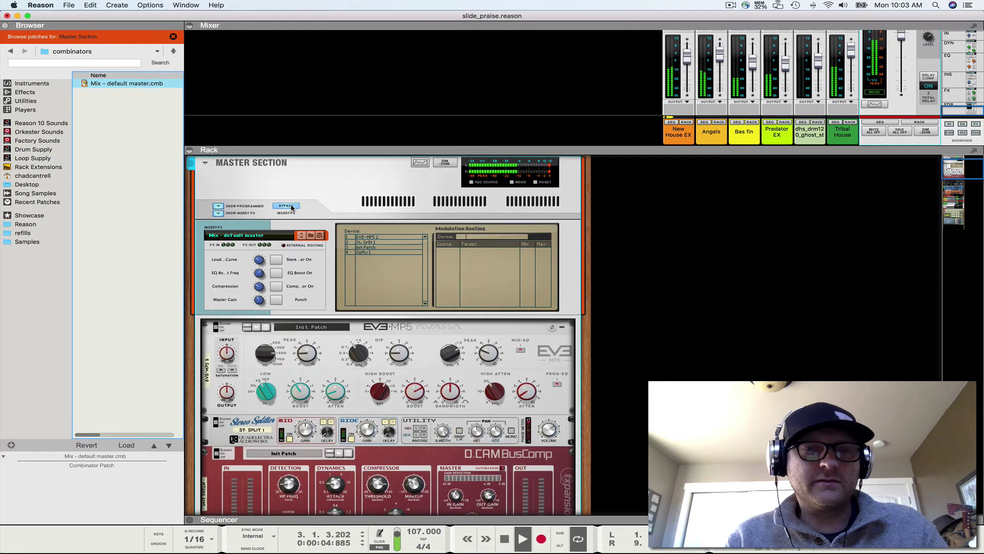
scroll(351, 332, down, 5)
scroll(351, 332, down, 1)
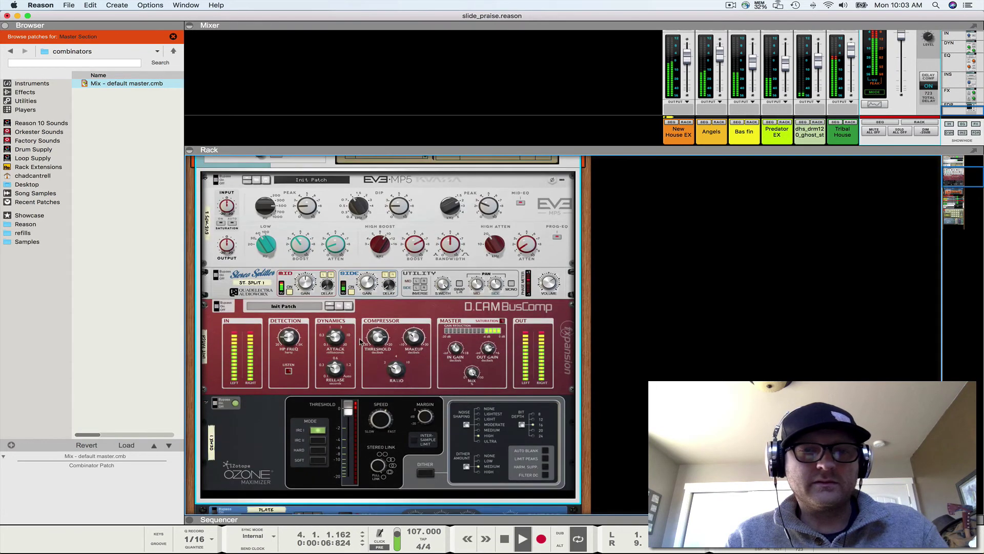
- Select the D.CAM BusComp, lower the Ozone Maximizer's threshold slightly during playback, and stop the song
click(457, 350)
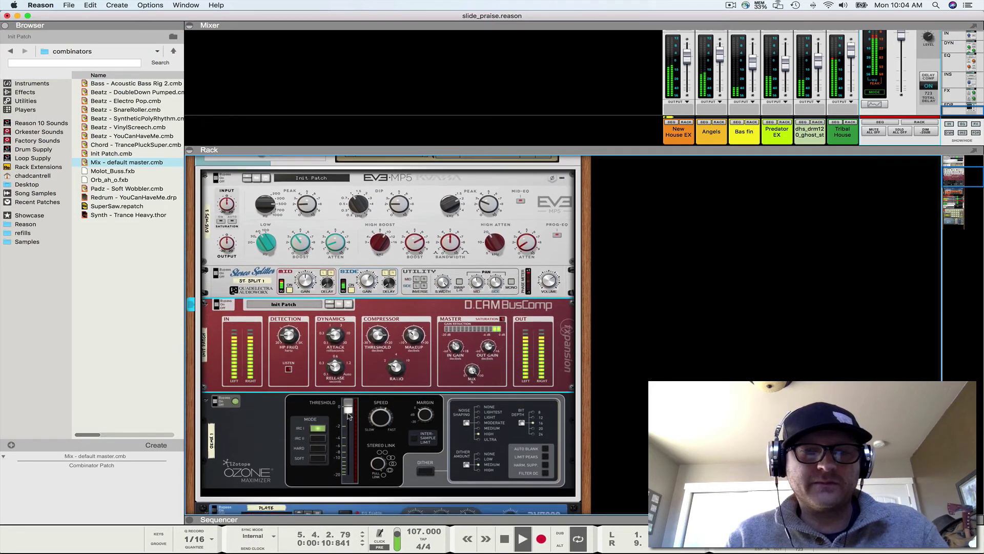
click(348, 416)
drag(347, 415, 346, 418)
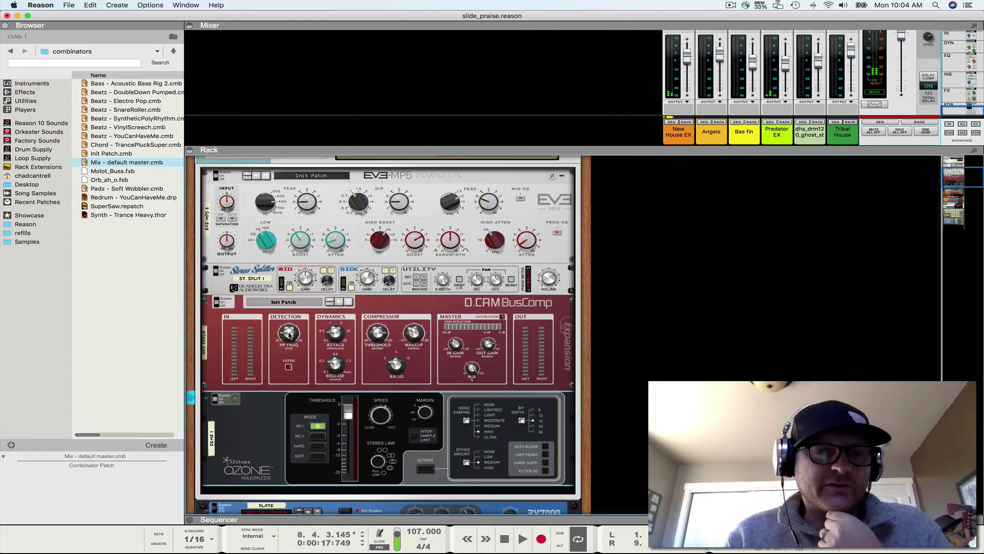
- Set the D.CAM BusComp's detection high-pass frequency to 72.02 Hz and restart playback
click(290, 334)
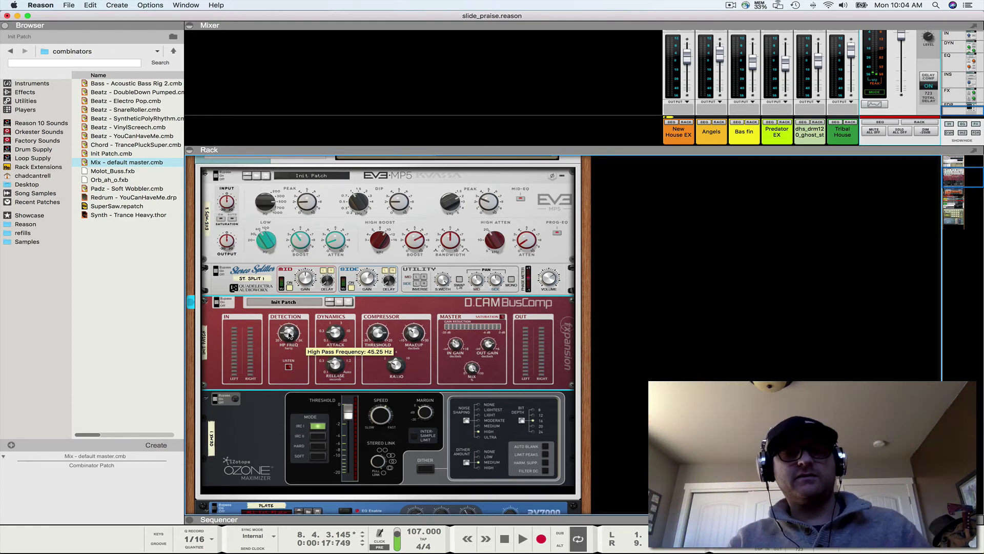
drag(288, 334, 286, 337)
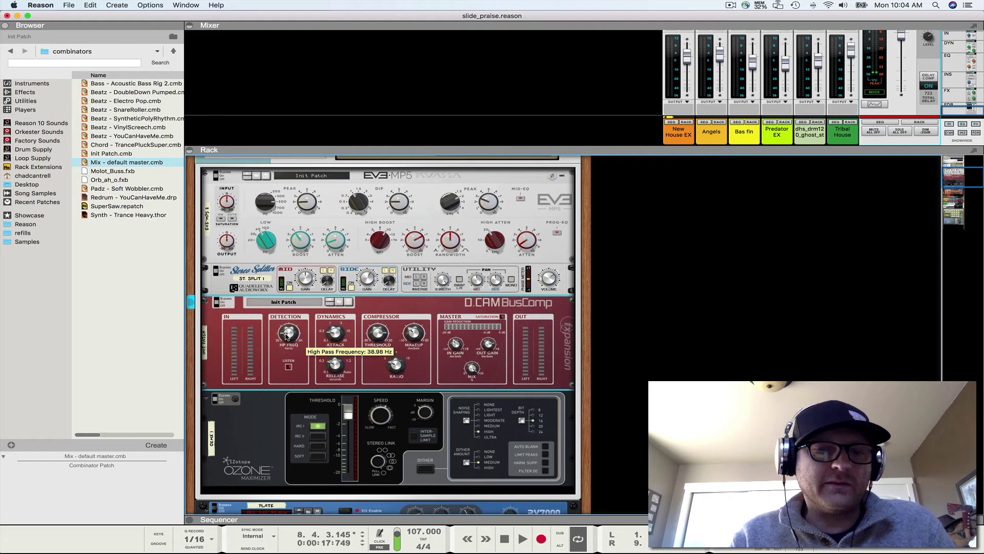
scroll(287, 336, up, 1)
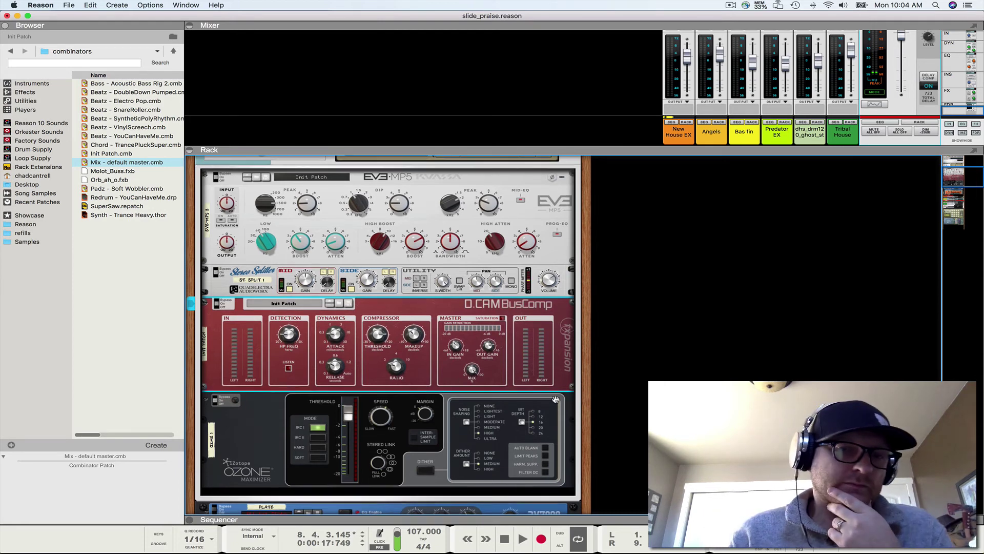
scroll(283, 326, down, 3)
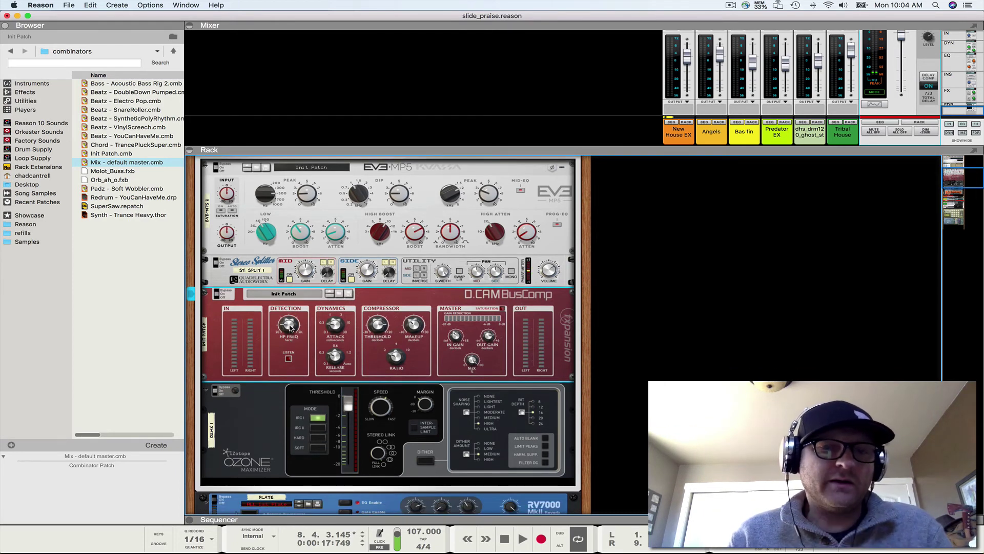
key(space)
scroll(291, 329, up, 1)
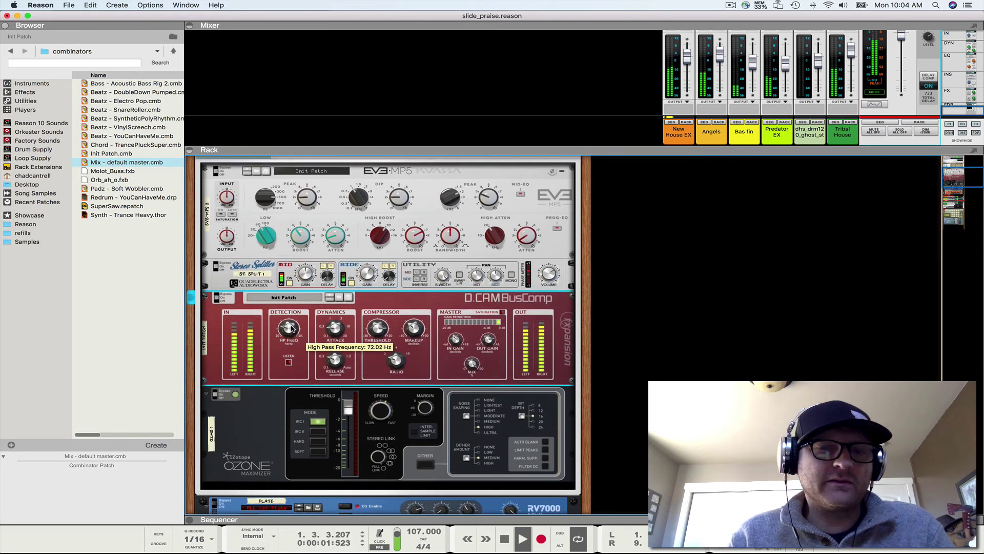
- Audition the master insert chain by stopping the song and playing it again
scroll(292, 329, up, 2)
scroll(293, 328, down, 1)
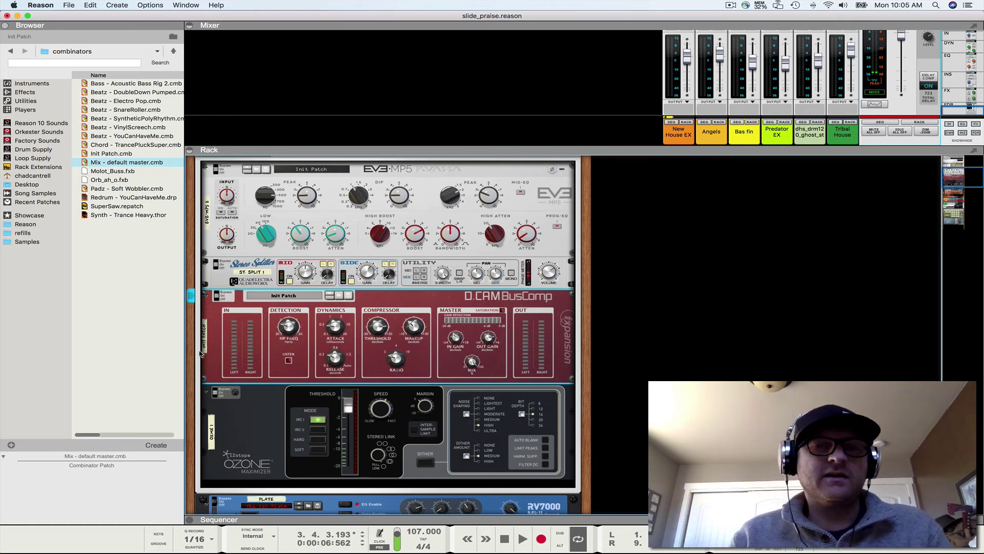
scroll(329, 382, up, 1)
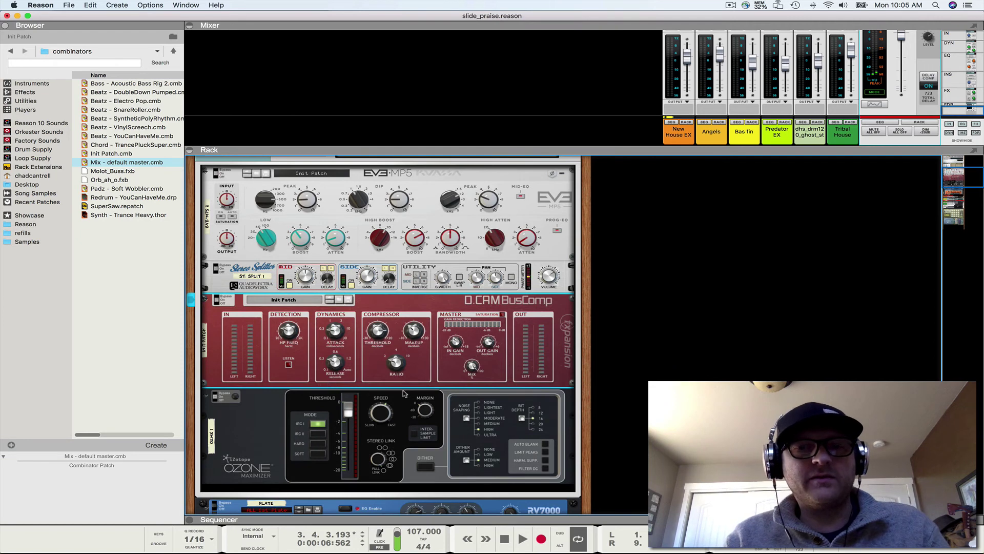
key(space)
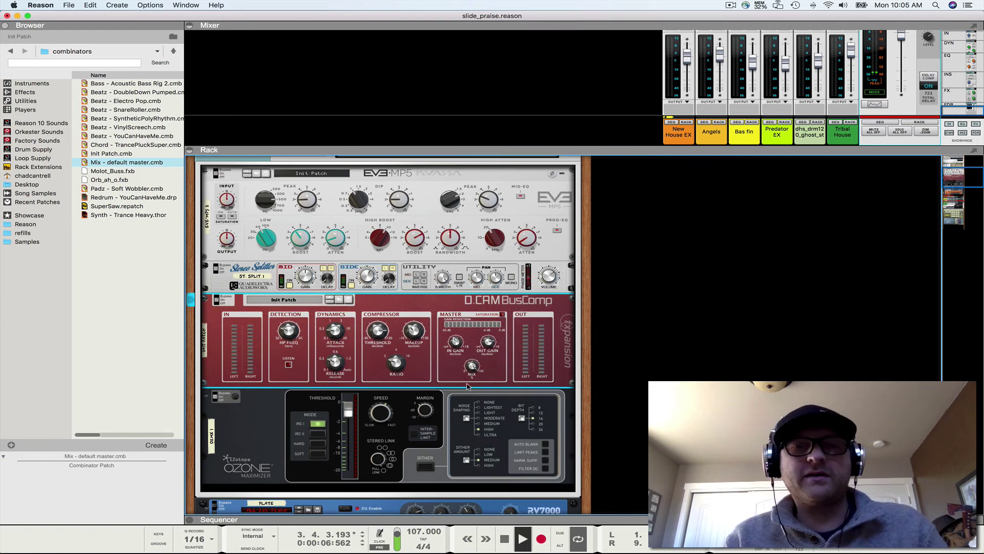